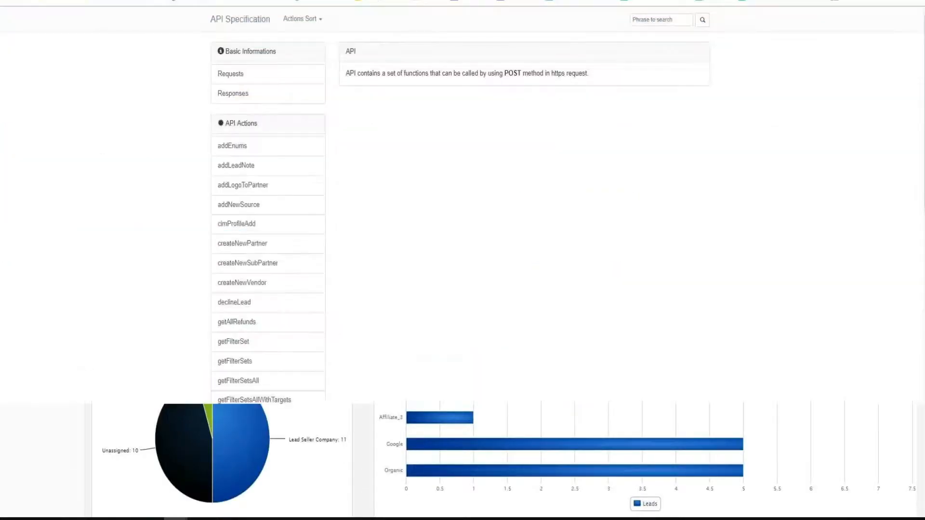
Open the pingPostLead function in the API specification's list of actions
scroll(241, 91, down, 3)
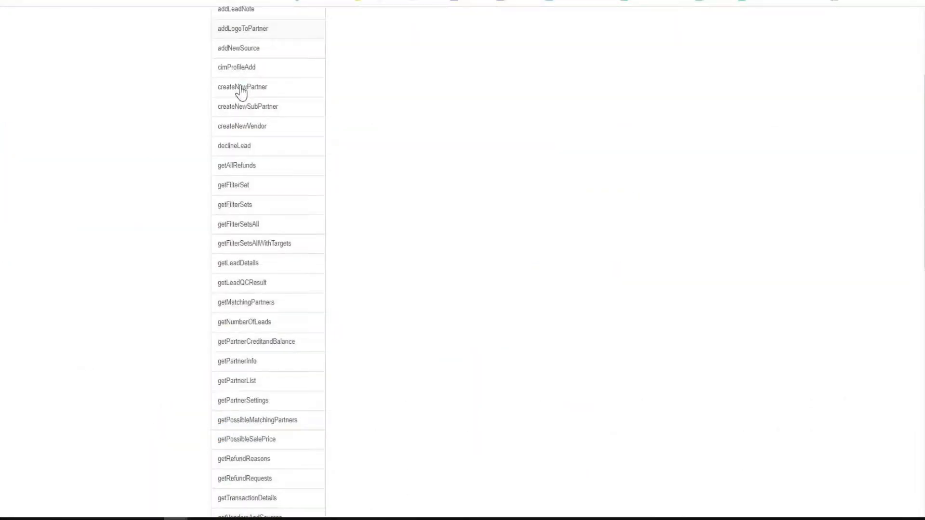
scroll(241, 91, down, 12)
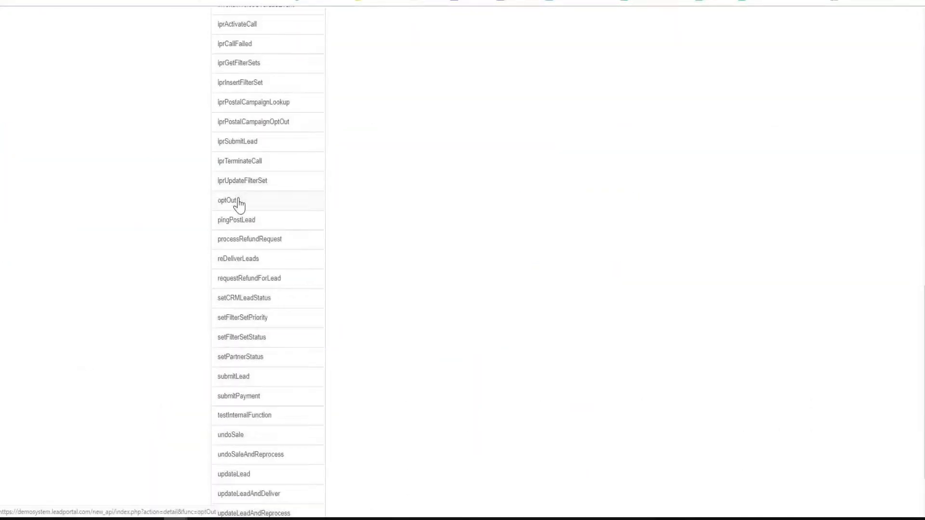
click(242, 222)
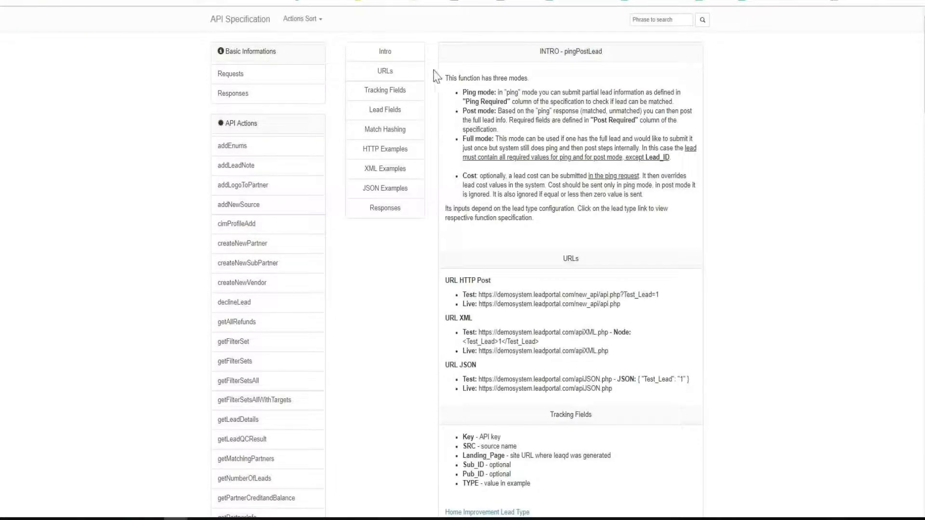
Show the pingPostLead fields for the Home Improvement lead type and examine the Mode field's allowed values
scroll(401, 214, down, 5)
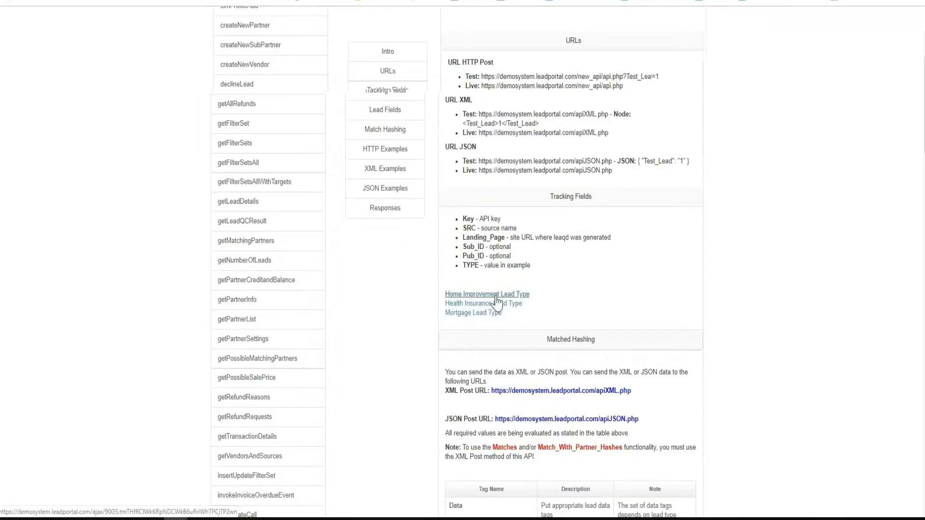
click(497, 296)
scroll(497, 296, down, 3)
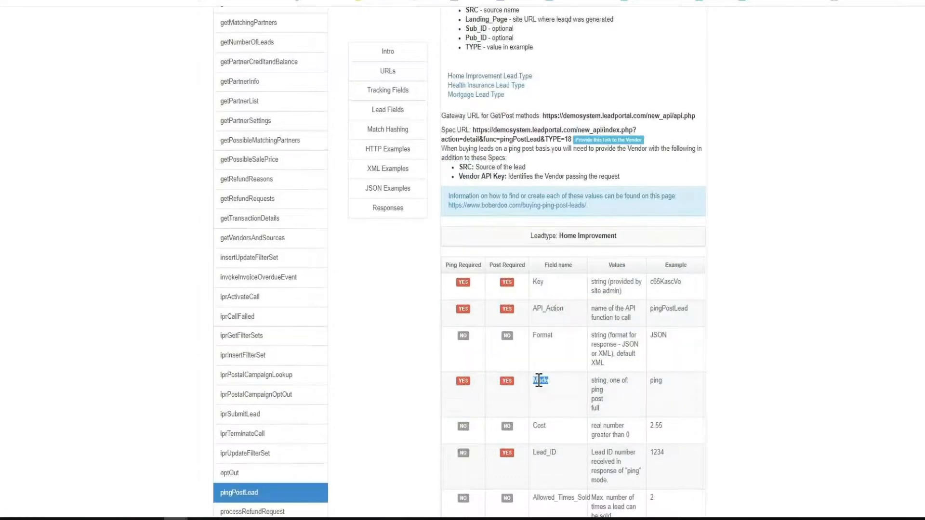
drag(588, 387, 598, 408)
scroll(415, 318, down, 3)
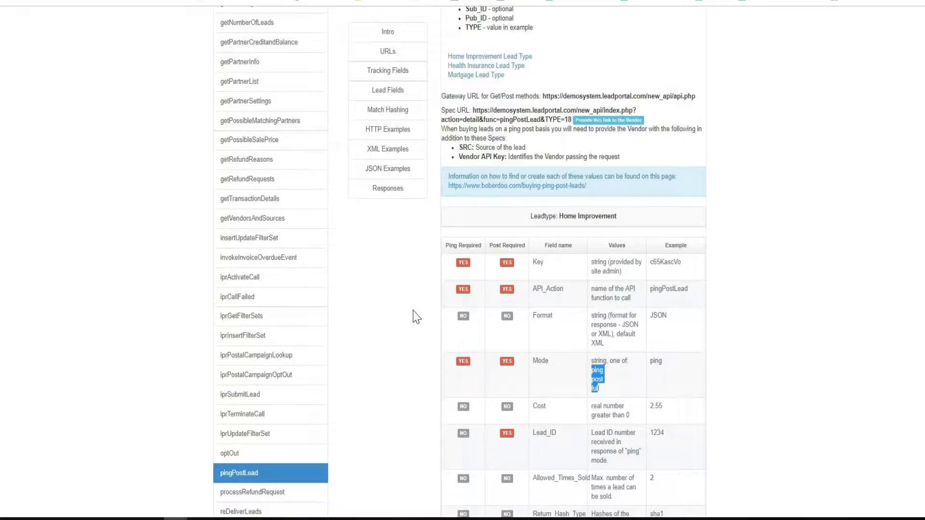
click(415, 317)
Review the ping and post requirements of the remaining Home Improvement fields through to the HTTP examples
scroll(415, 318, down, 6)
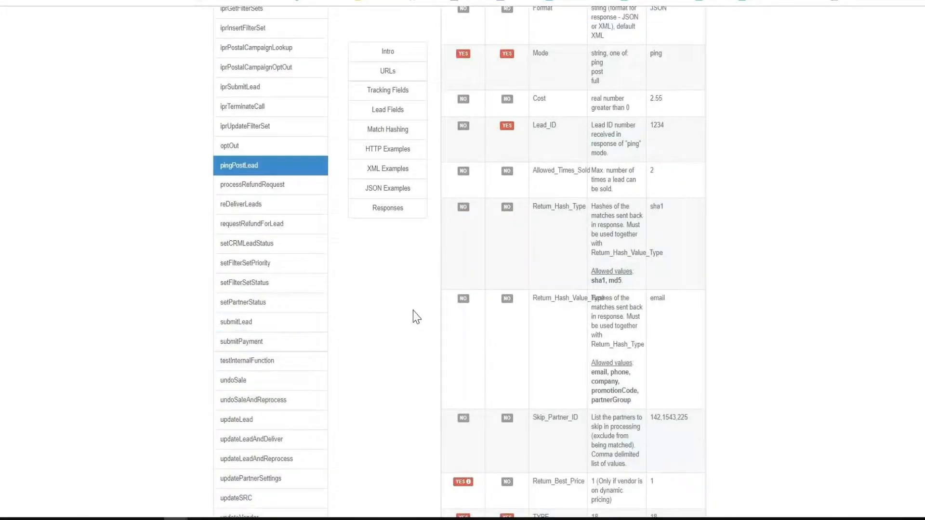
scroll(416, 318, down, 6)
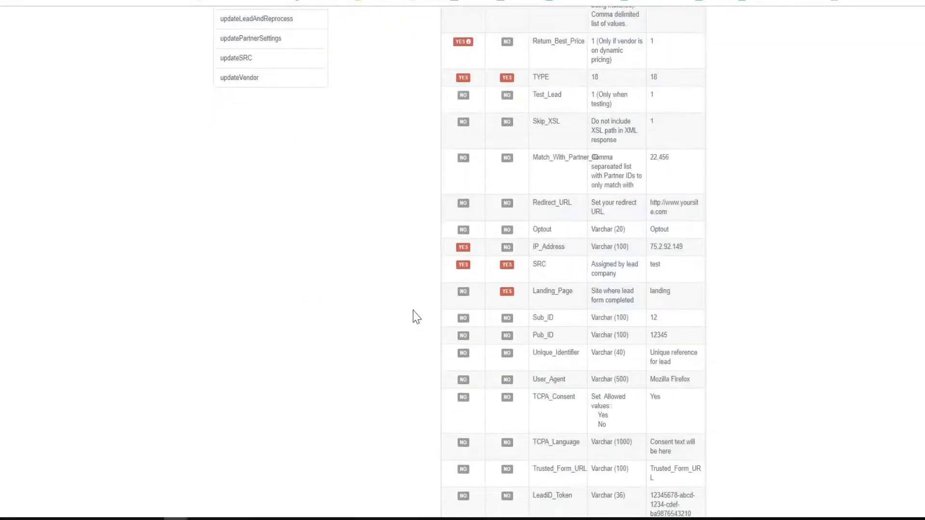
scroll(415, 318, down, 7)
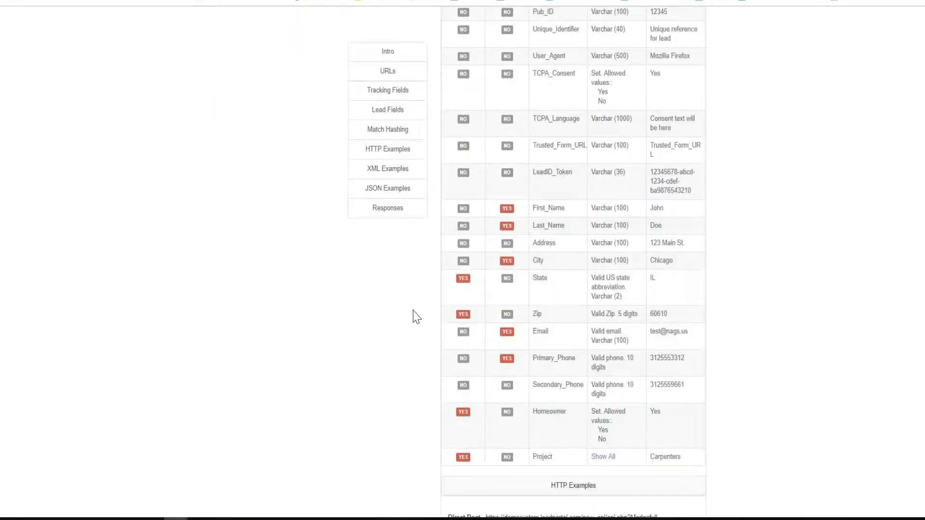
scroll(415, 318, down, 1)
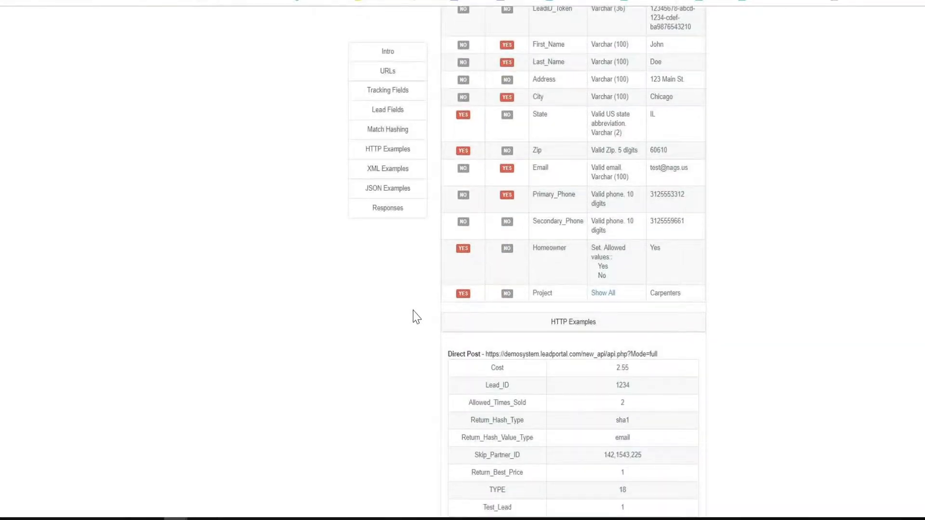
scroll(415, 318, up, 6)
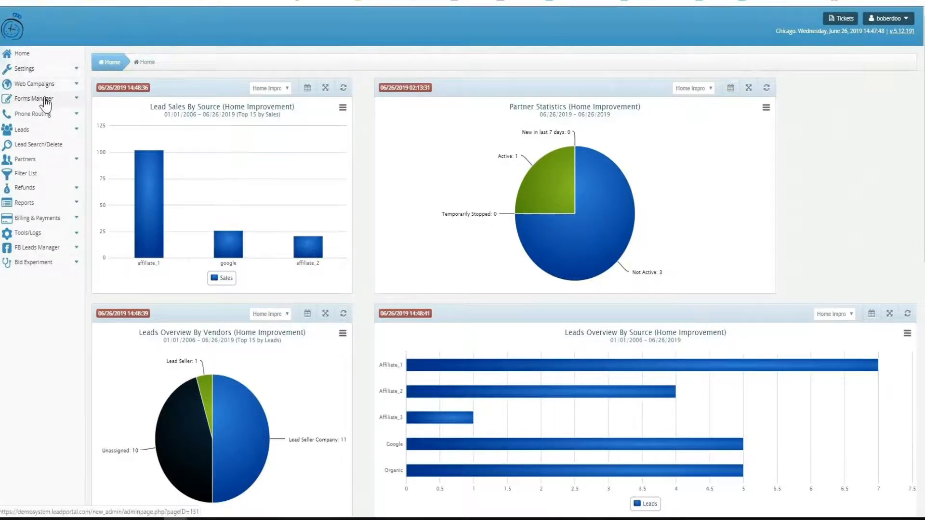
Open the Home Improvement form in the form builder and add a second page to it
click(45, 101)
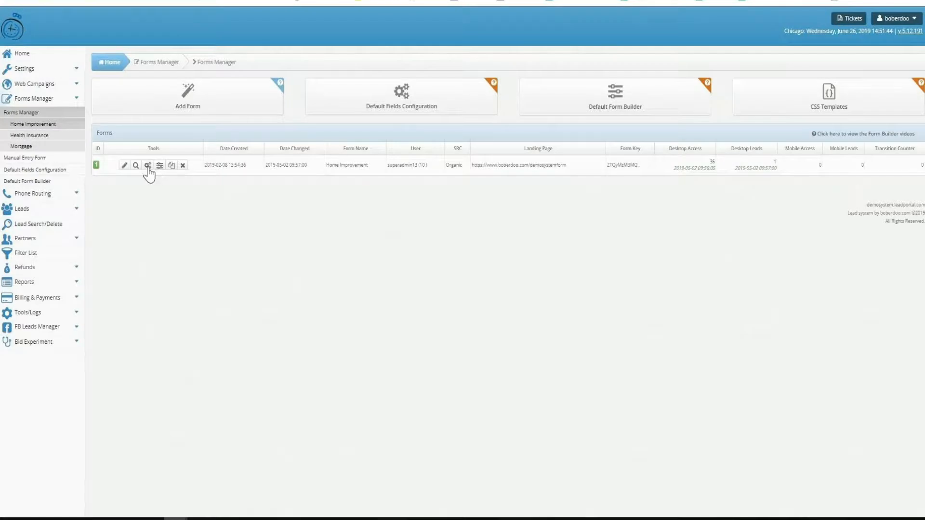
click(159, 166)
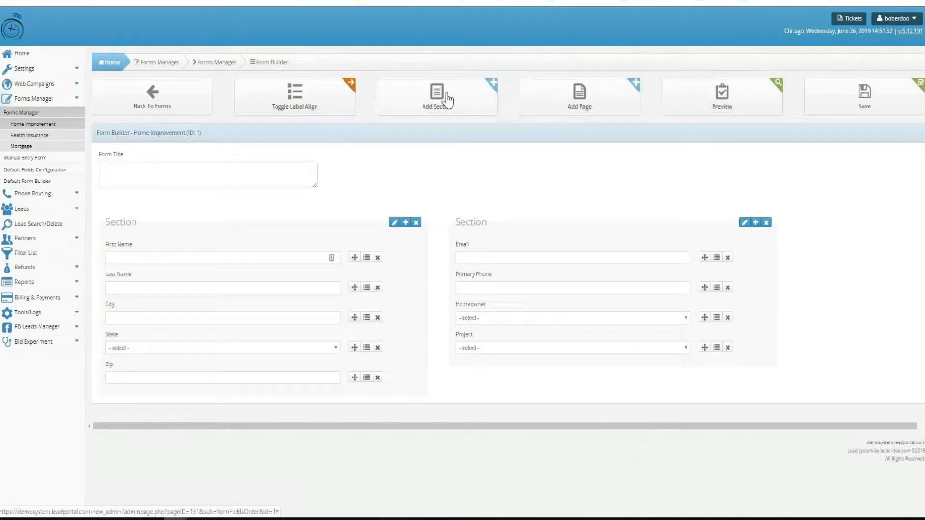
click(612, 112)
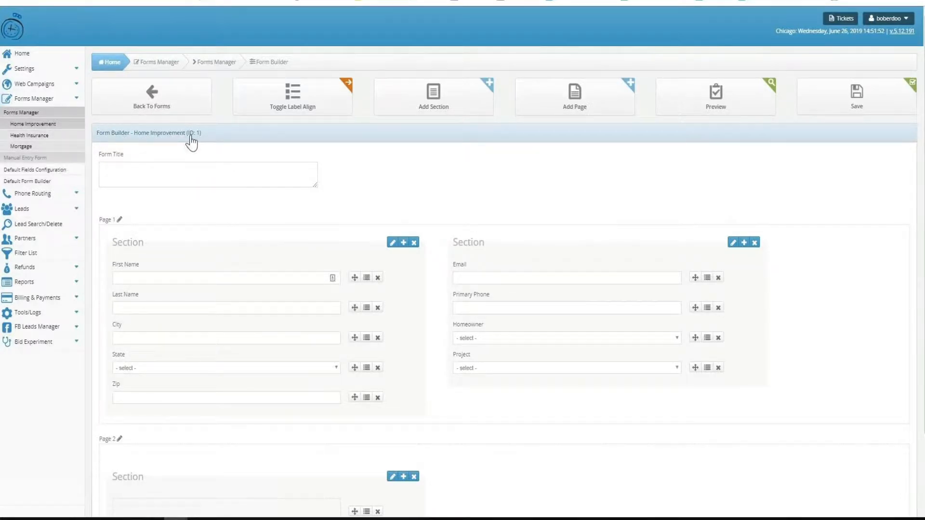
Check the SRC choices available in the Home Improvement manual entry form
click(209, 104)
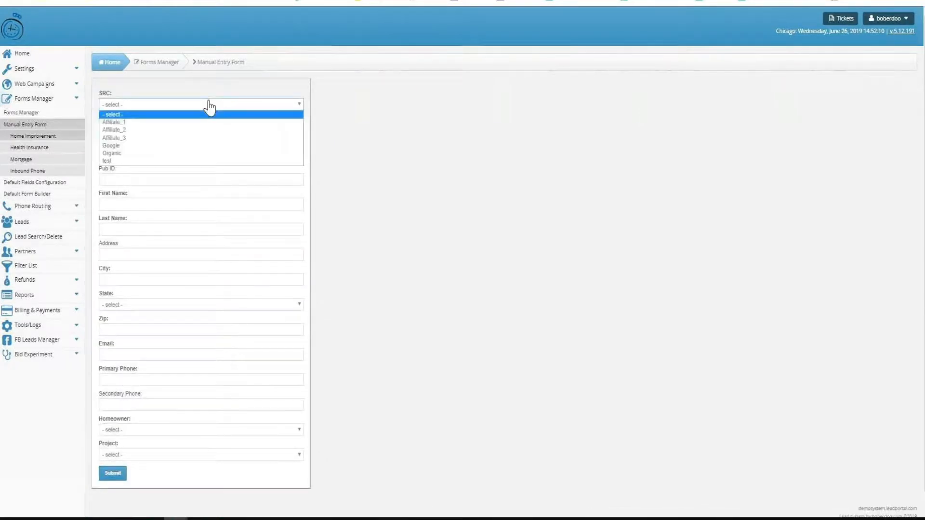
click(208, 105)
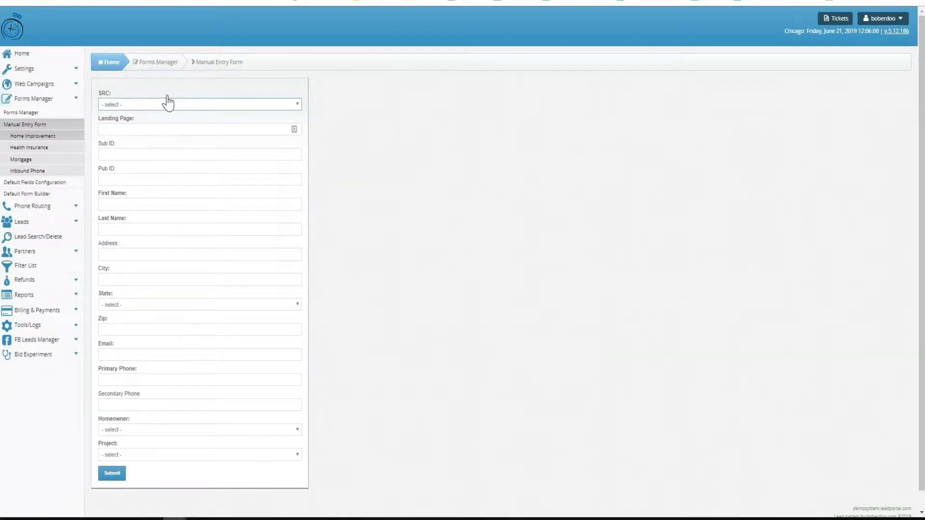
View the phone list assigned to the Home Improvement inbound phone campaign, then return to the campaign list
click(35, 209)
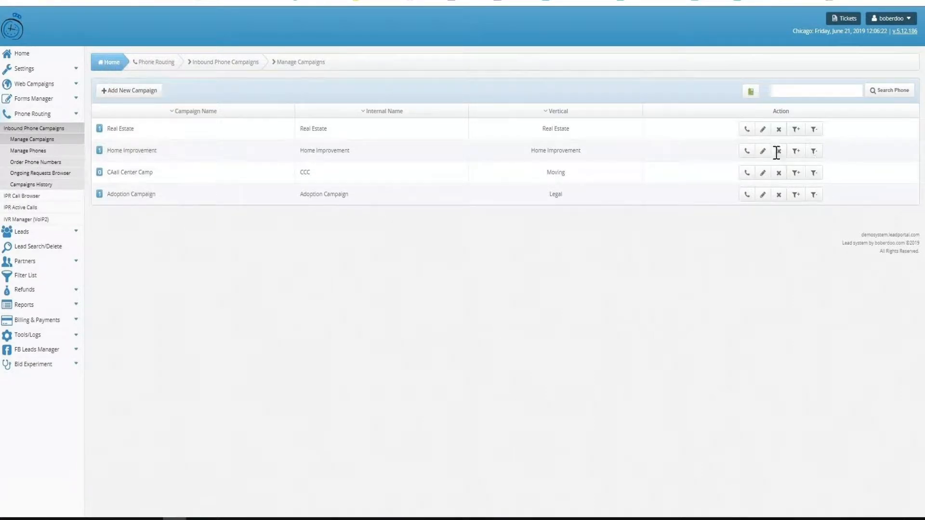
click(747, 151)
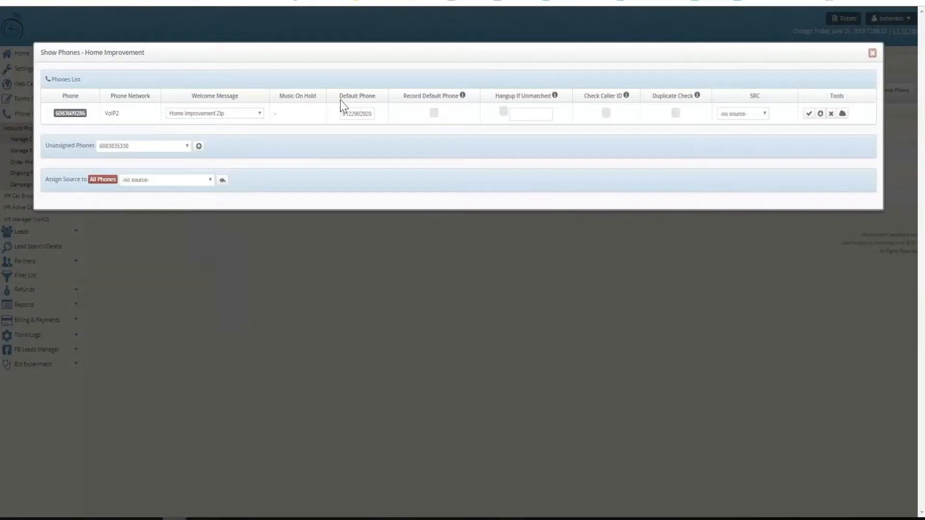
click(548, 232)
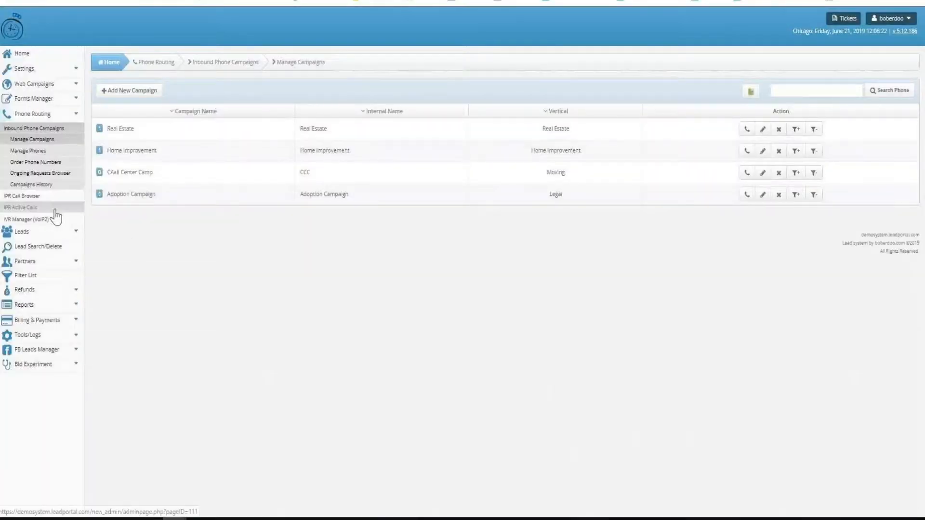
On the phone number ordering page, check the country code and number matching options and select the first available number
click(59, 163)
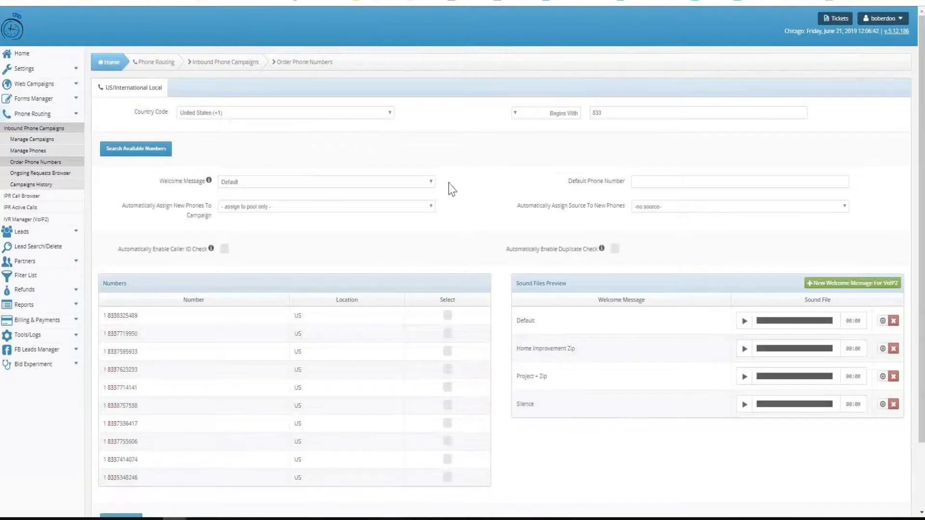
click(353, 116)
click(353, 116)
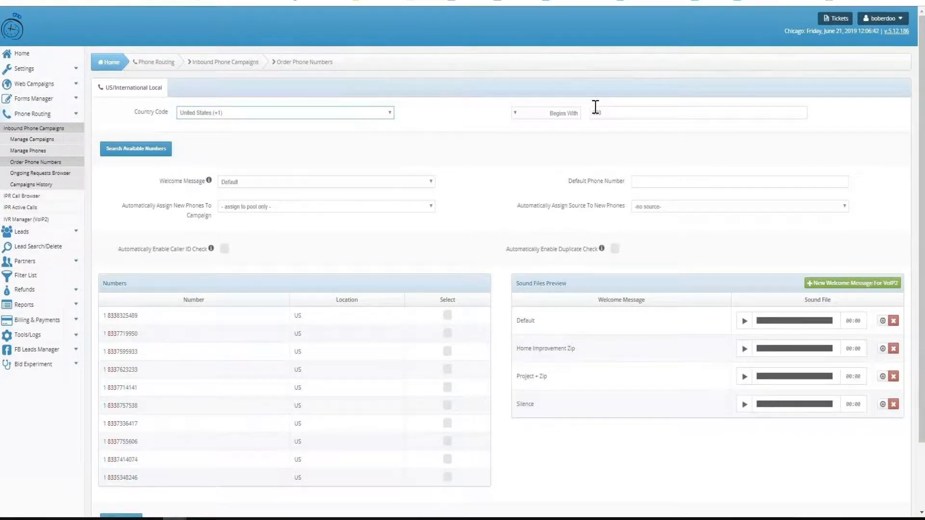
click(571, 114)
click(568, 124)
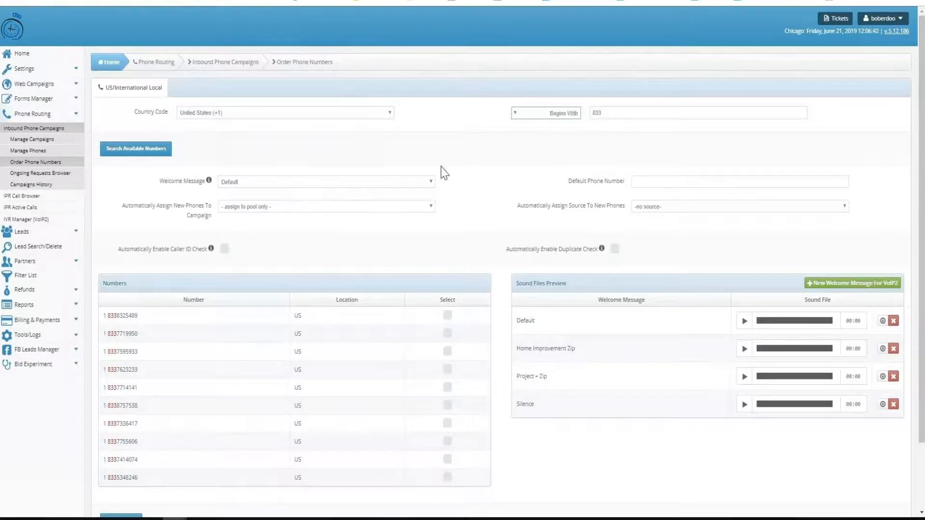
click(447, 316)
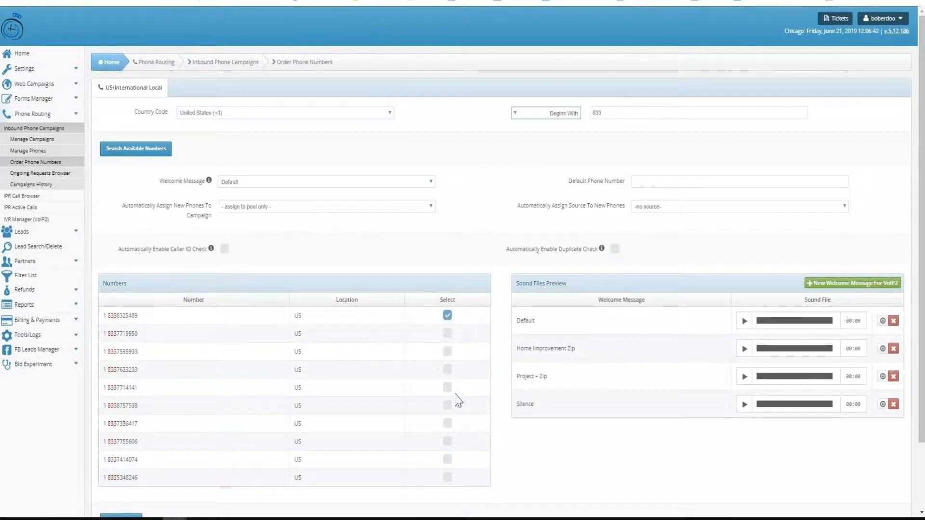
Open the Project + Zip IVR for editing and examine the settings of its Message, Menu and Input modules
click(30, 221)
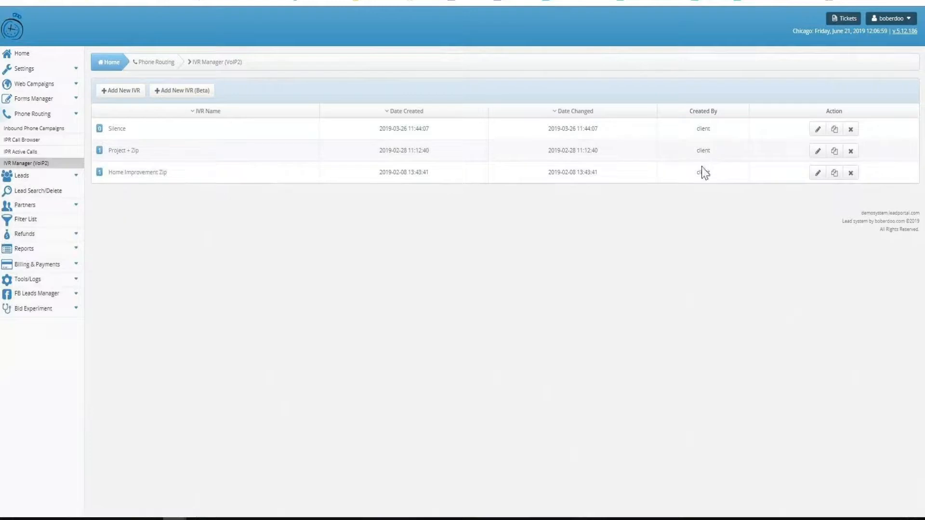
click(816, 153)
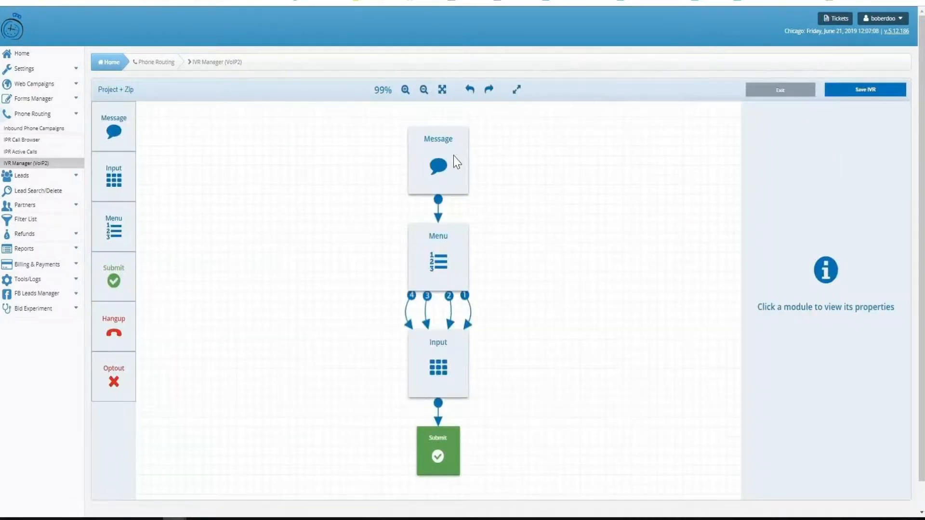
click(455, 163)
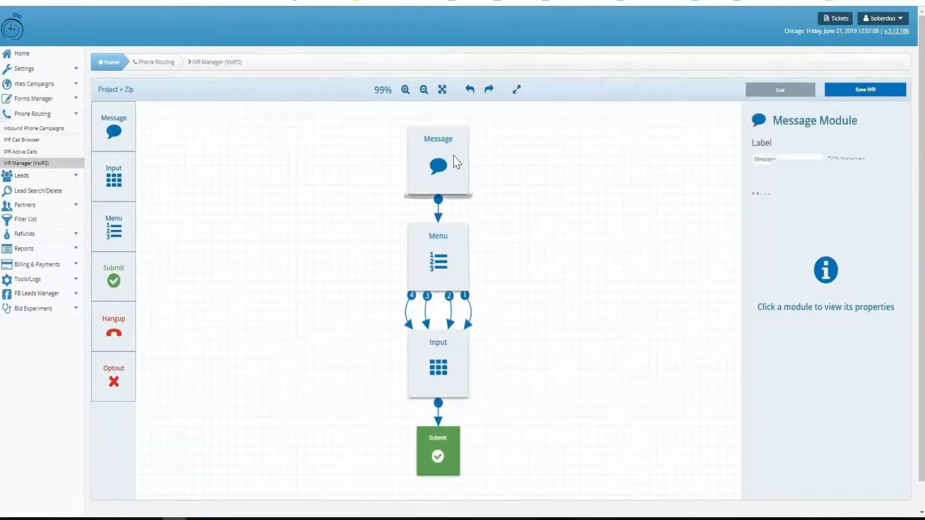
click(437, 242)
scroll(801, 231, down, 3)
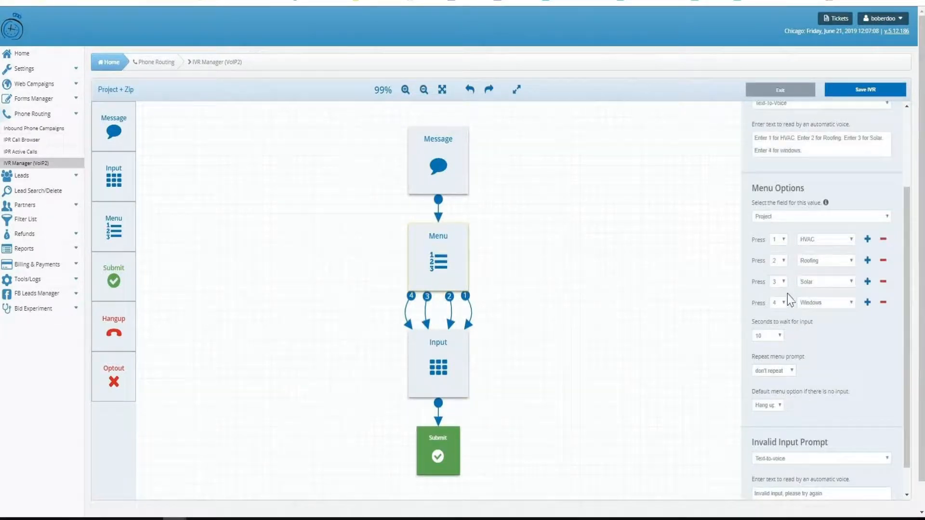
click(439, 358)
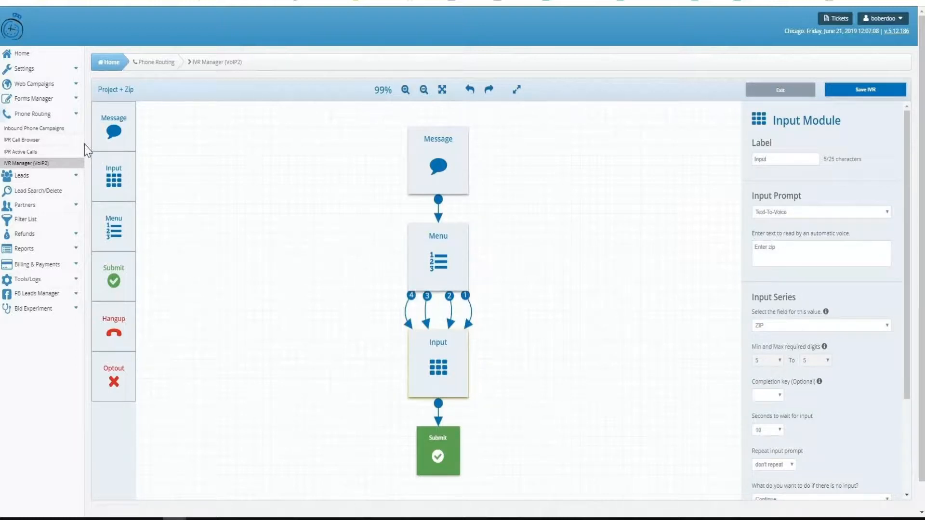
Leave the IVR editor without saving and review the account details of the vendor Lead Seller Company
click(37, 70)
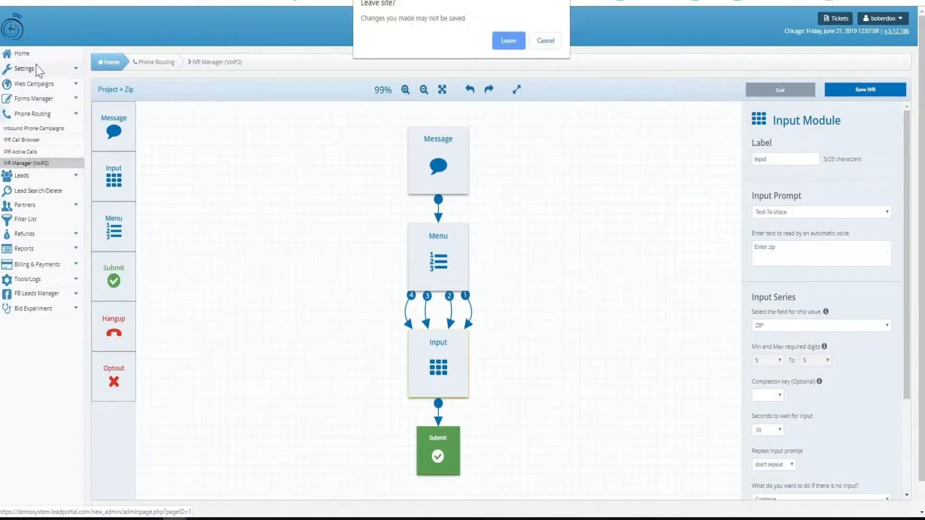
click(510, 43)
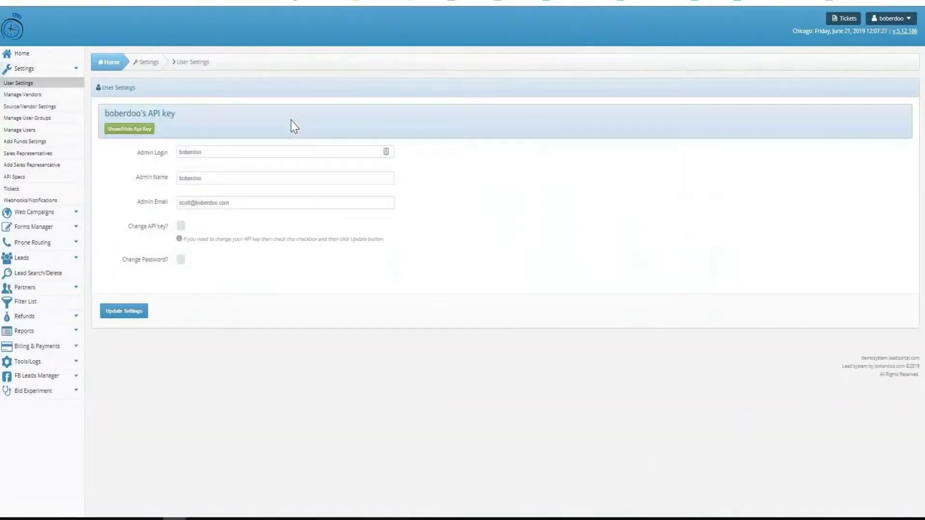
click(36, 97)
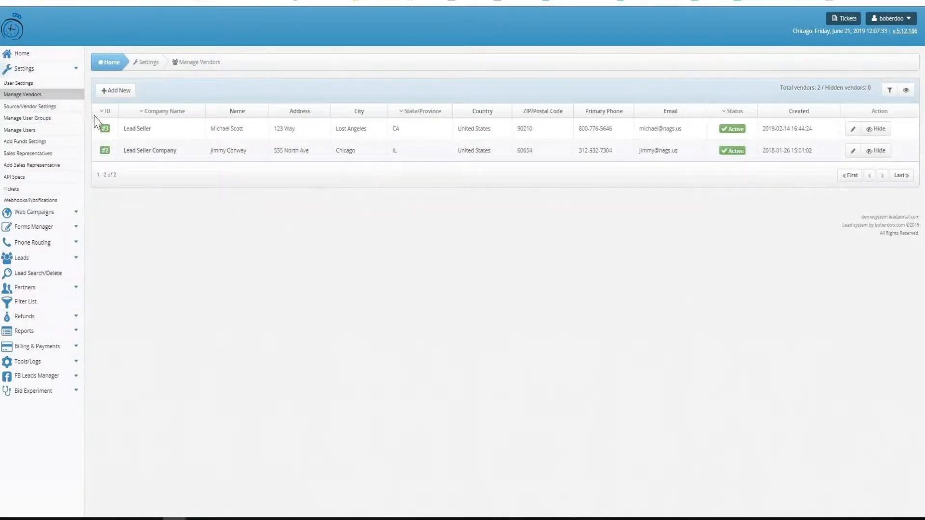
click(104, 153)
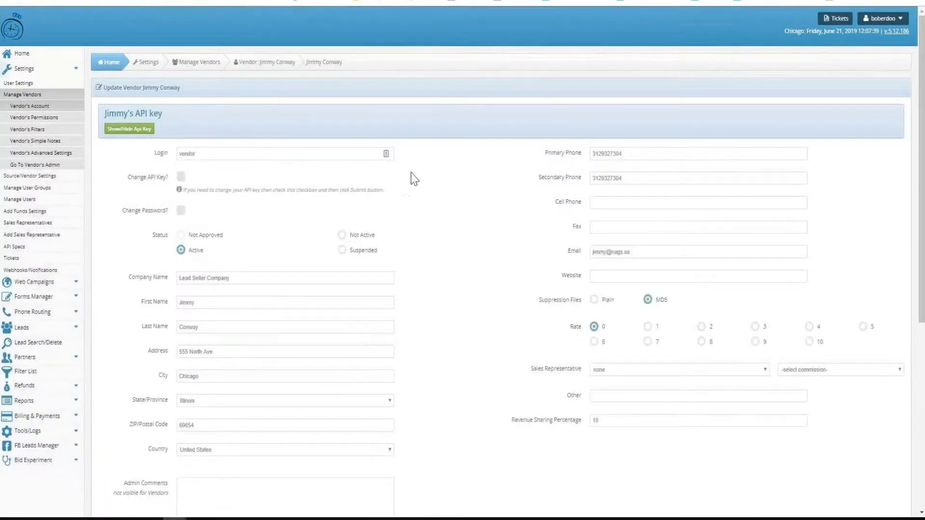
scroll(427, 174, down, 4)
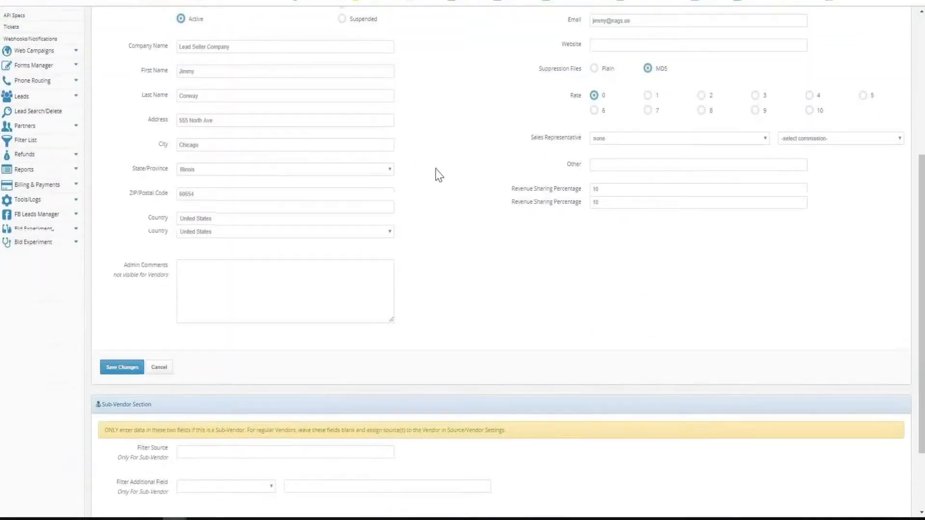
scroll(438, 175, up, 4)
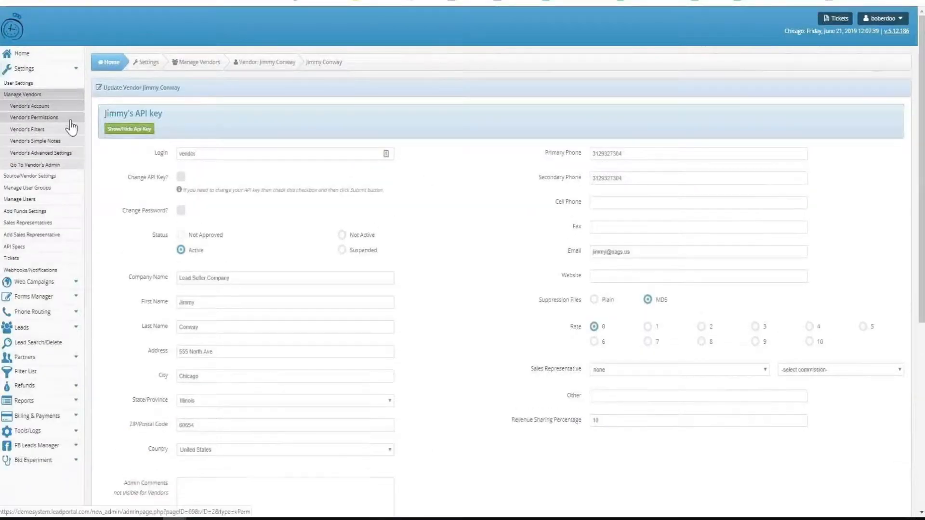
Open the vendor's report permissions and try the Delivery report as Enabled, returning it to Disabled
click(65, 118)
click(347, 130)
click(384, 130)
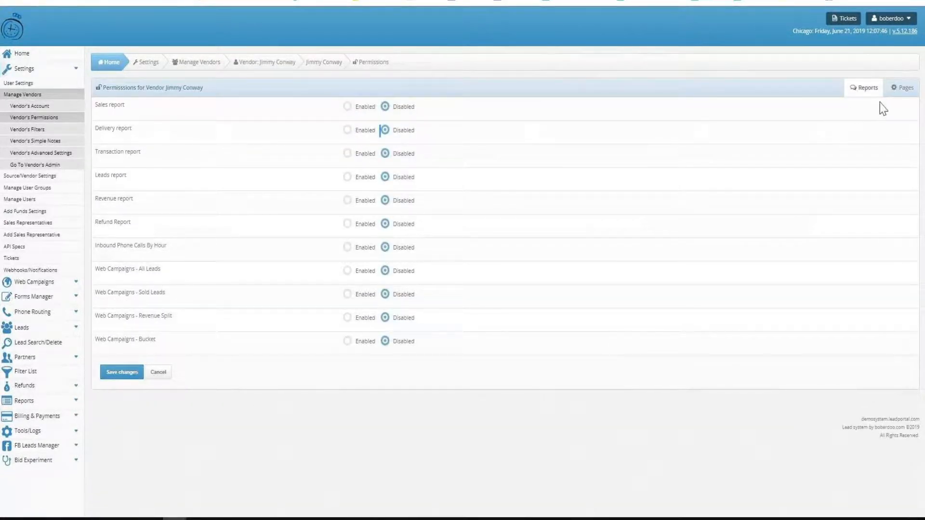
Open the vendor's page permissions and try My Account as Enabled, returning it to Disabled
click(901, 89)
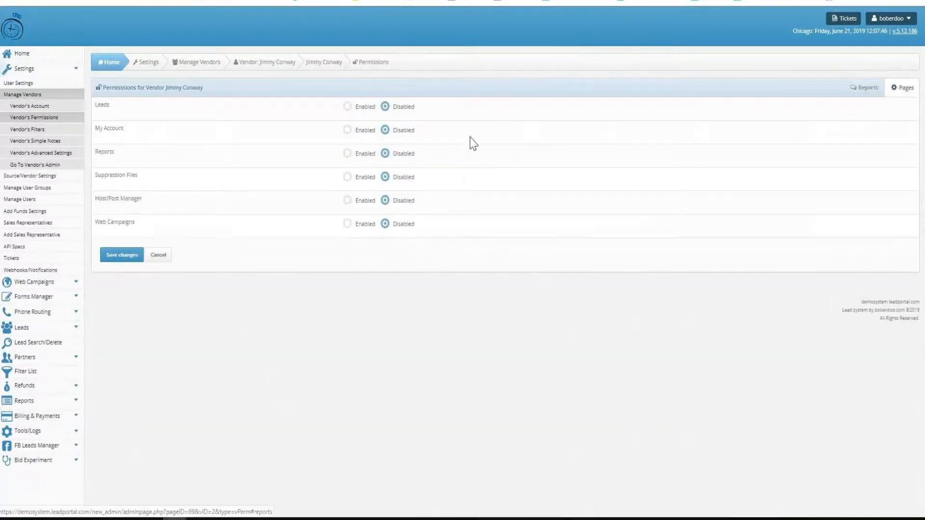
click(347, 130)
click(385, 131)
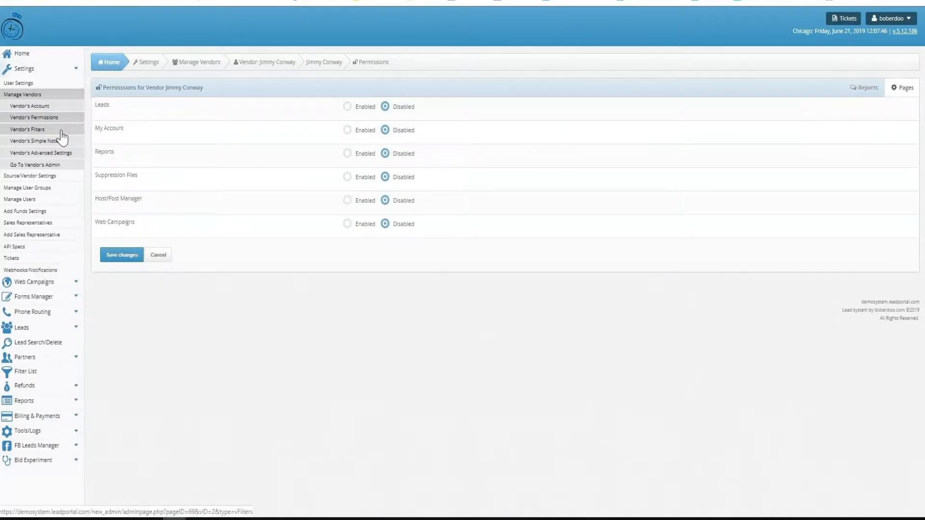
Open the Source/Vendor Settings and examine the sources' names, LeadQC Check and Partners Per Lead values
click(45, 177)
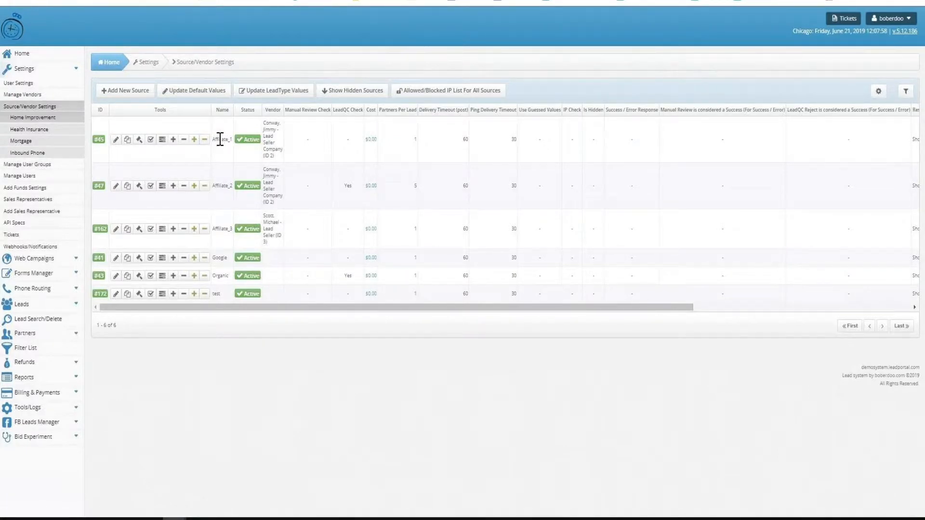
double_click(220, 257)
double_click(221, 276)
triple_click(307, 110)
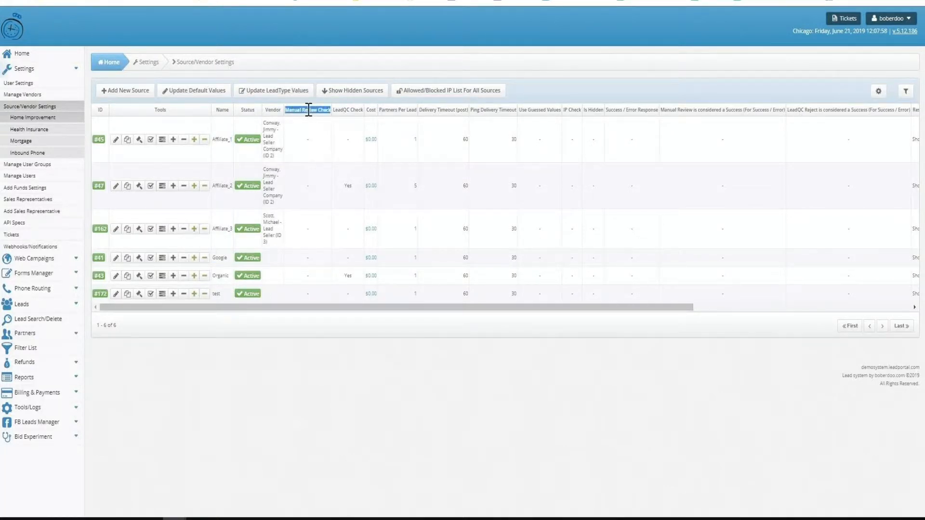
click(348, 111)
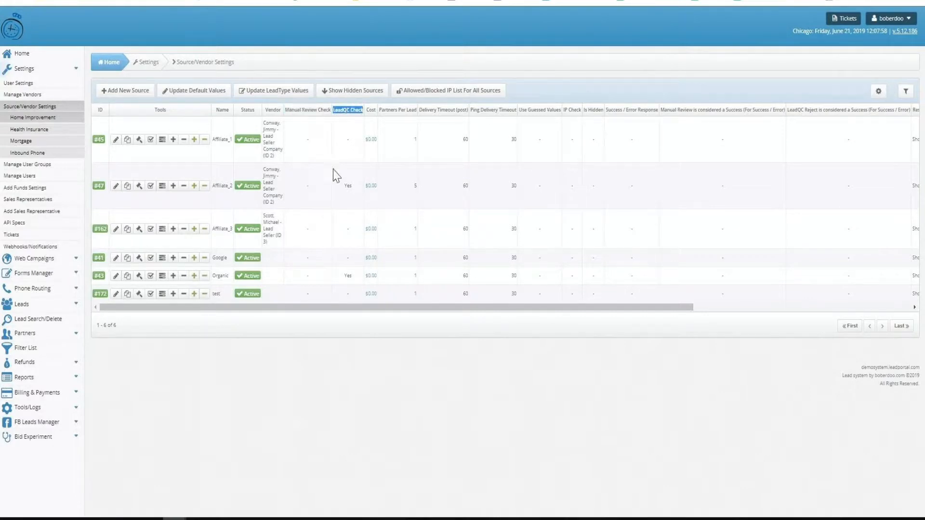
click(346, 185)
triple_click(410, 109)
click(416, 185)
Open the Affiliate_1 source for editing, review its settings including Minimum Profit Margin, and leave without saving
click(116, 141)
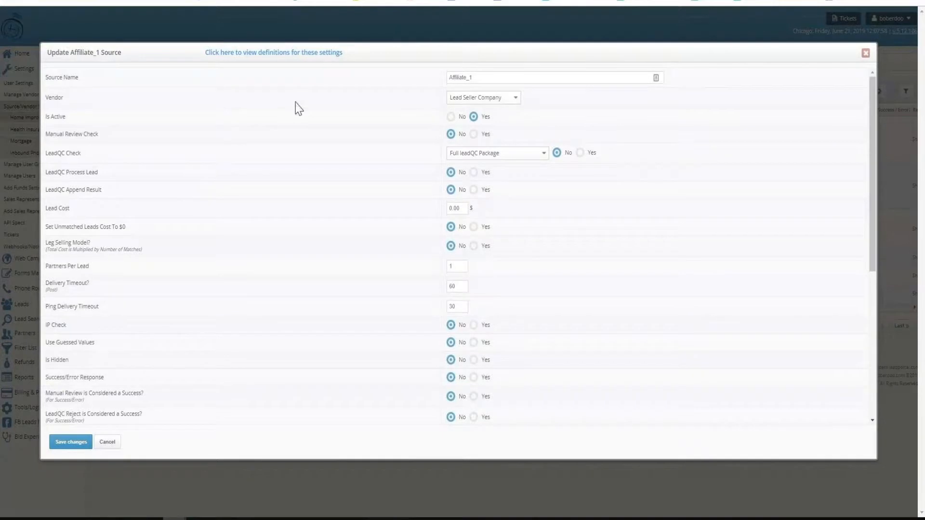
scroll(298, 108, down, 3)
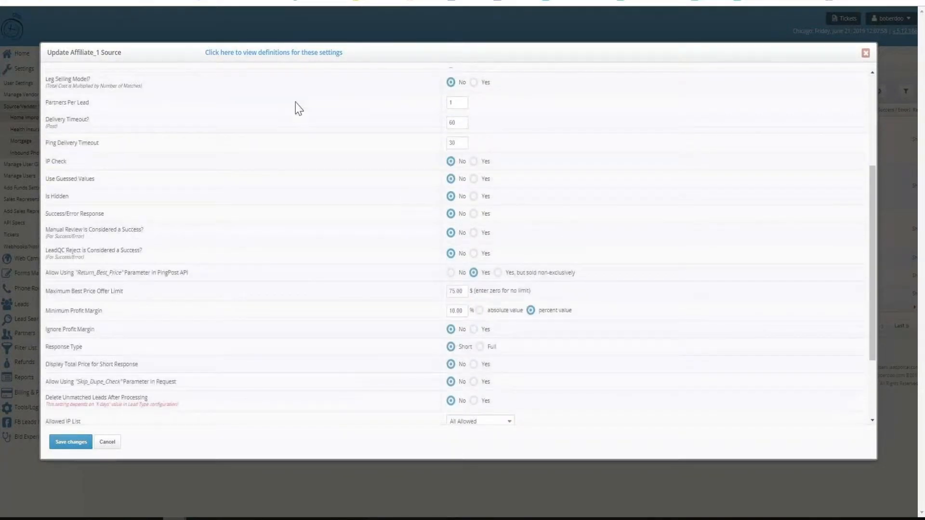
scroll(297, 108, down, 1)
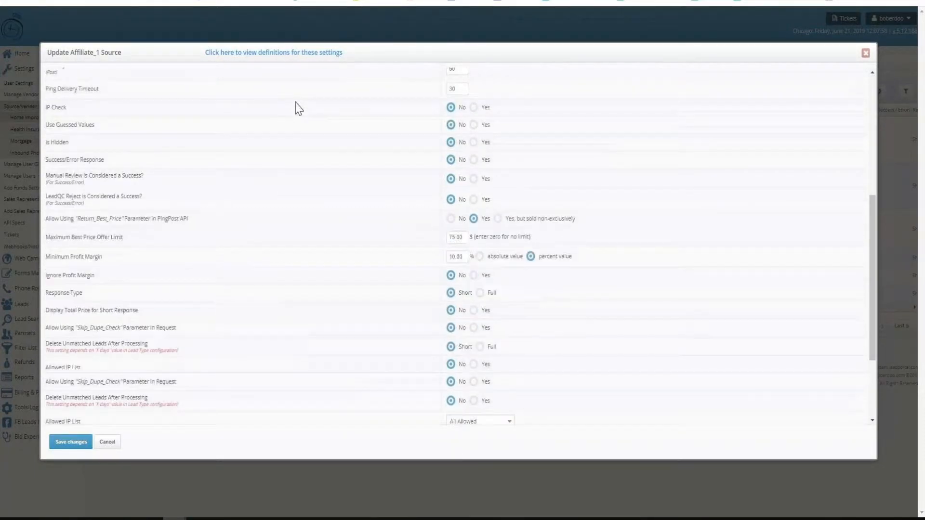
triple_click(79, 258)
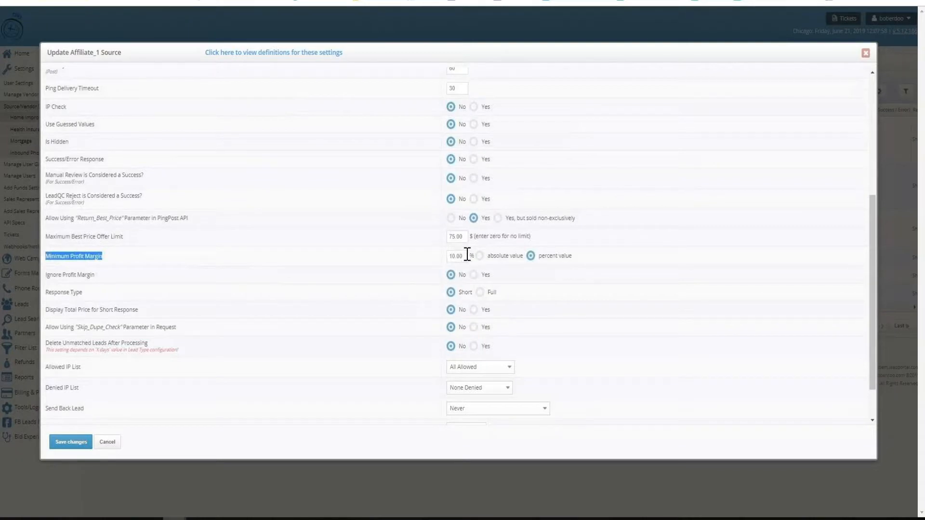
click(447, 254)
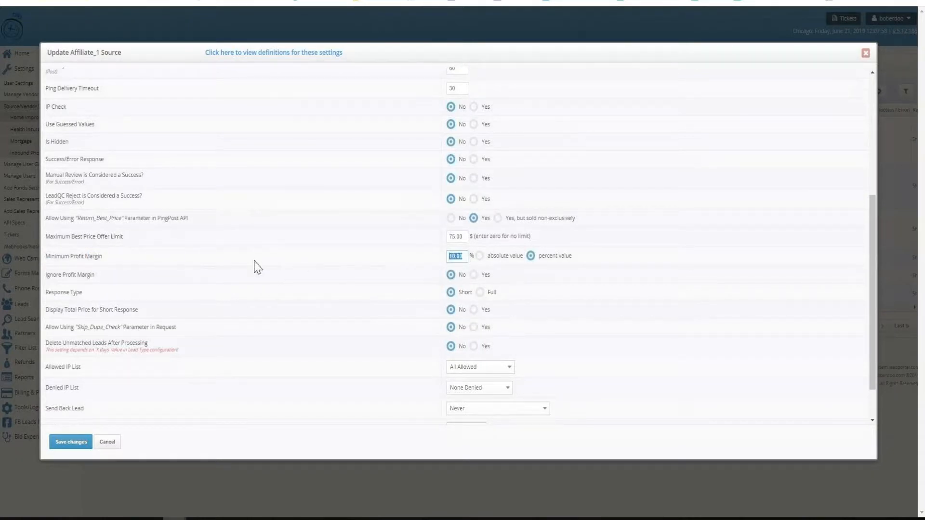
scroll(256, 266, down, 1)
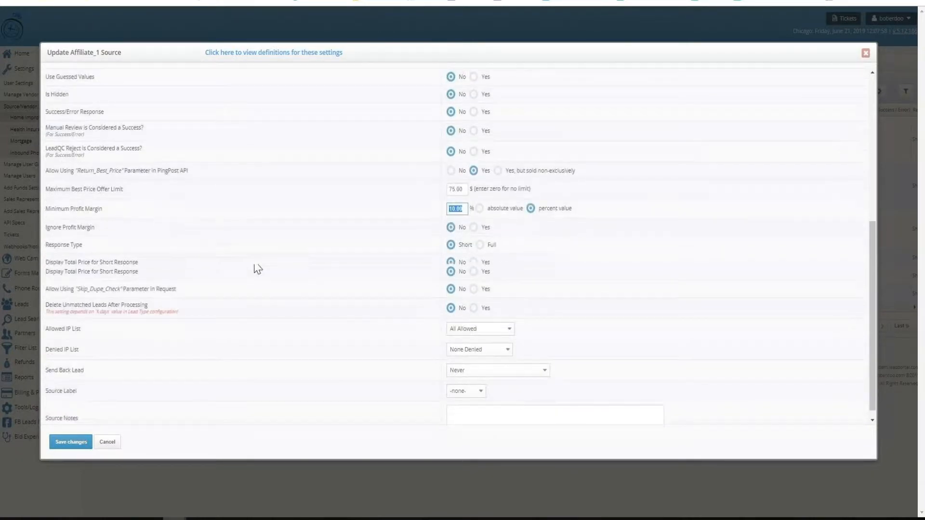
click(94, 479)
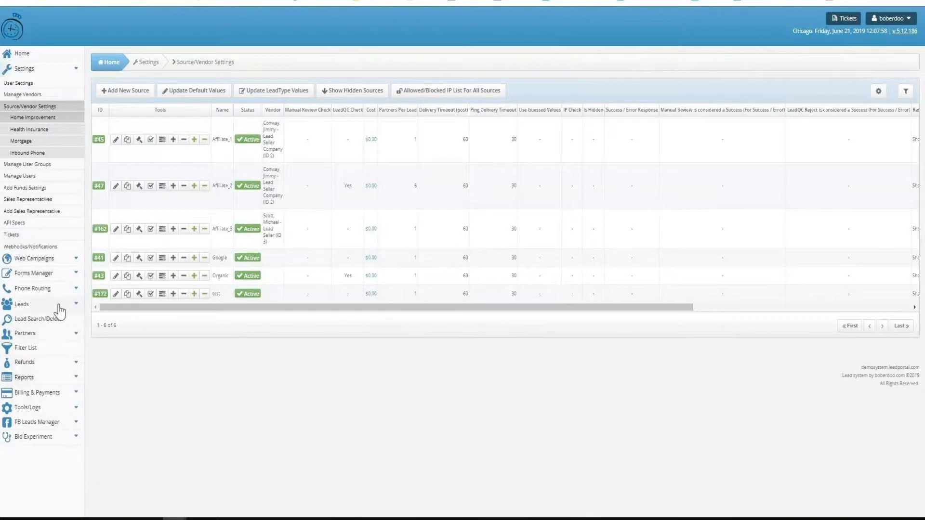
Open the list of partner accounts and examine the Account Status and Lead Buying columns
click(42, 336)
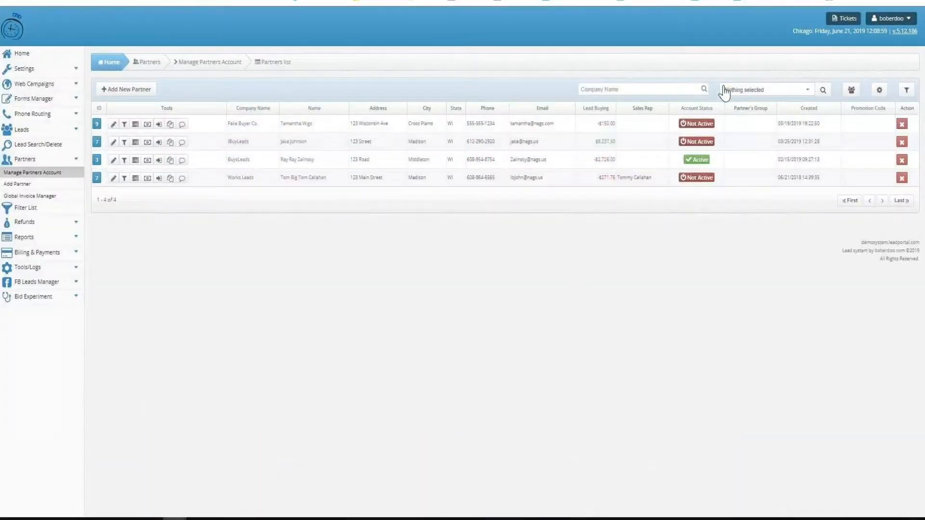
drag(721, 109, 682, 112)
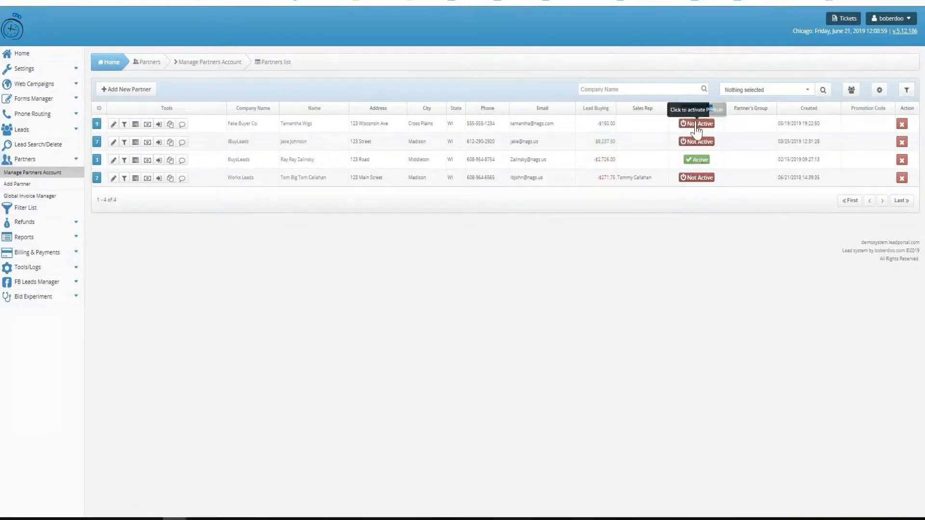
click(599, 271)
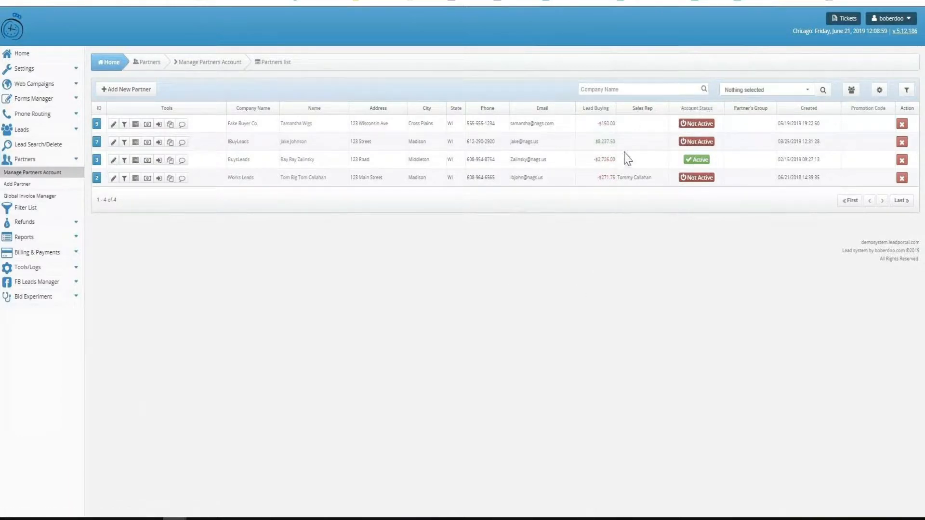
drag(606, 108, 587, 109)
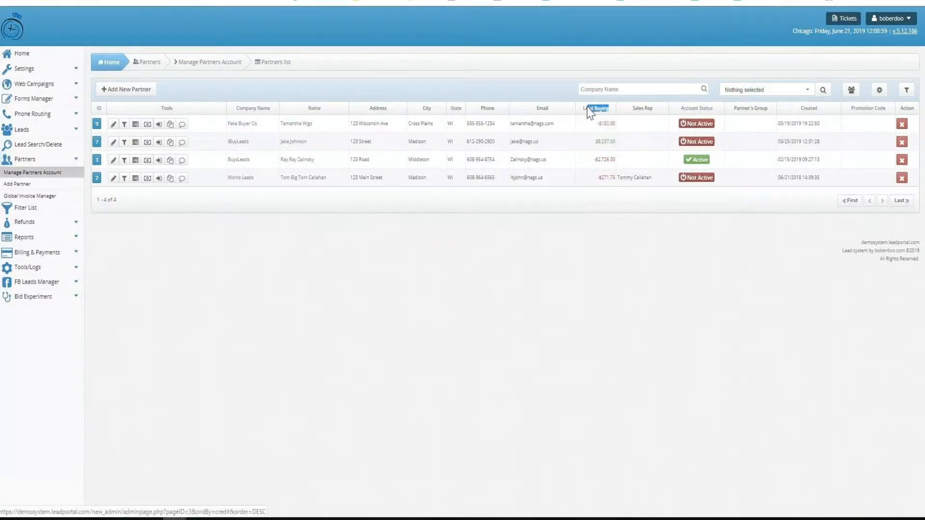
double_click(599, 141)
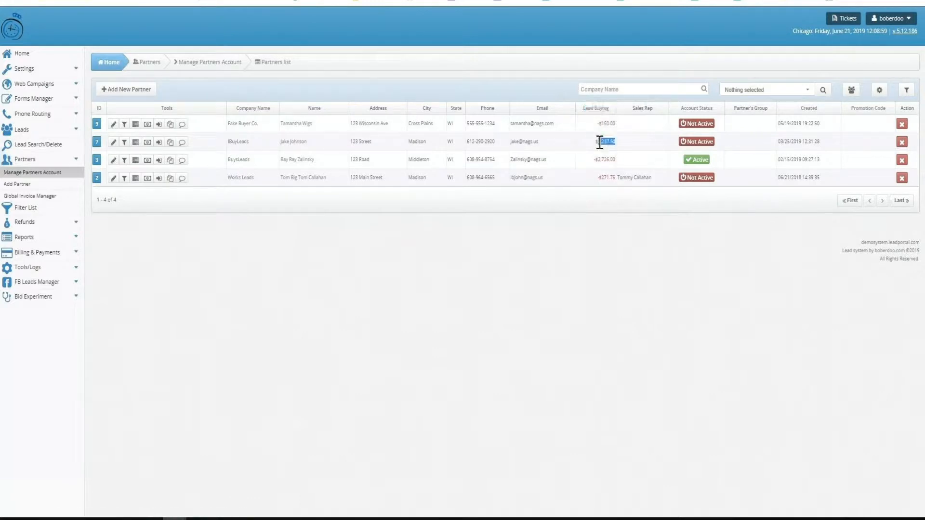
double_click(605, 159)
click(272, 297)
Open the transactions of the partner iBuyLeads and set their date range to All
click(147, 142)
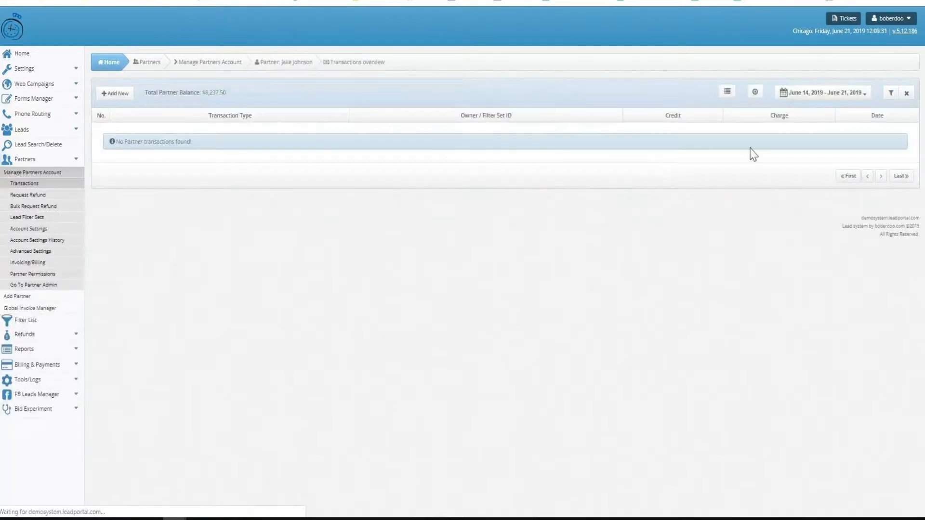
click(800, 94)
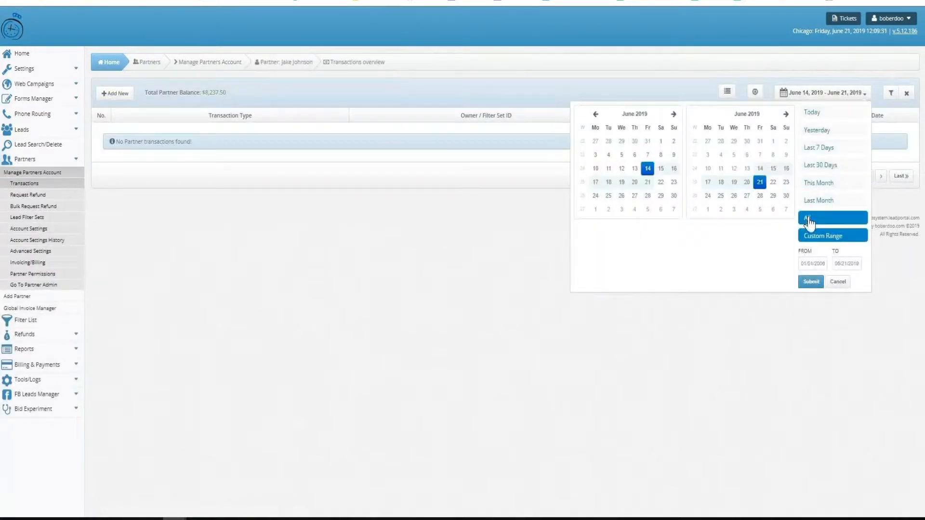
click(805, 219)
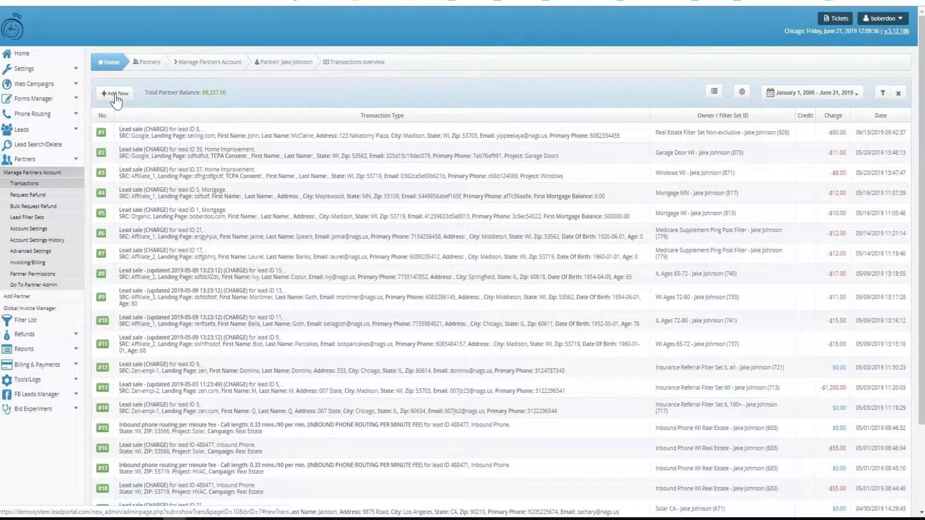
Open the partner's Invoicing/Billing and review the credit limit, the invoicing report and the Invoice Manager's automated invoicing options
click(42, 264)
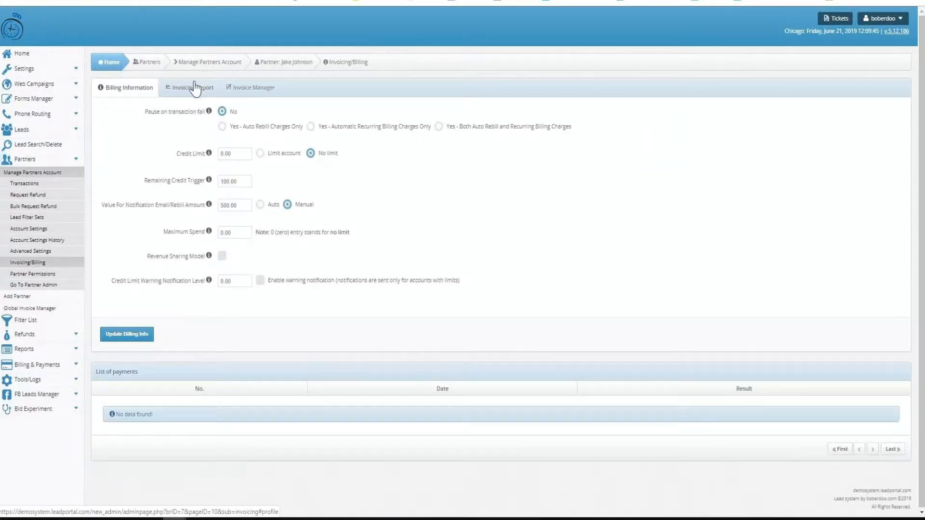
drag(176, 153, 206, 161)
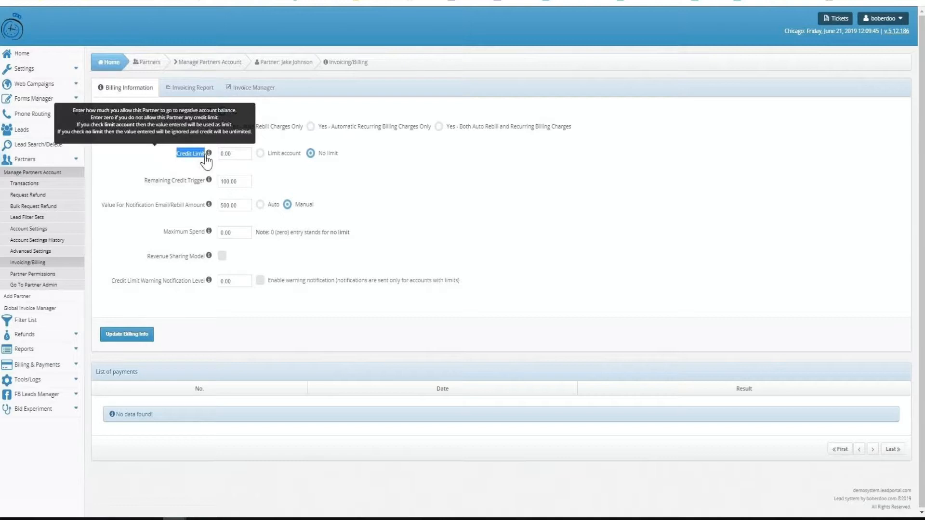
click(184, 94)
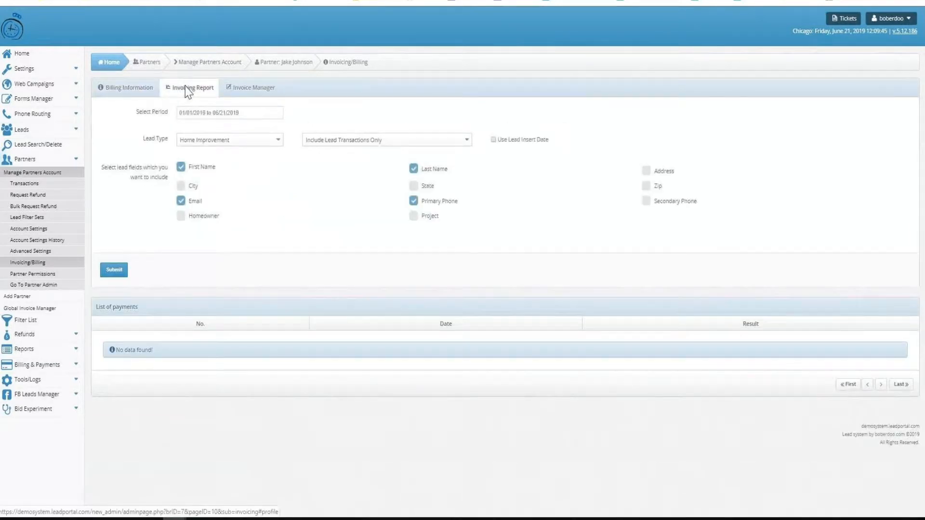
click(254, 91)
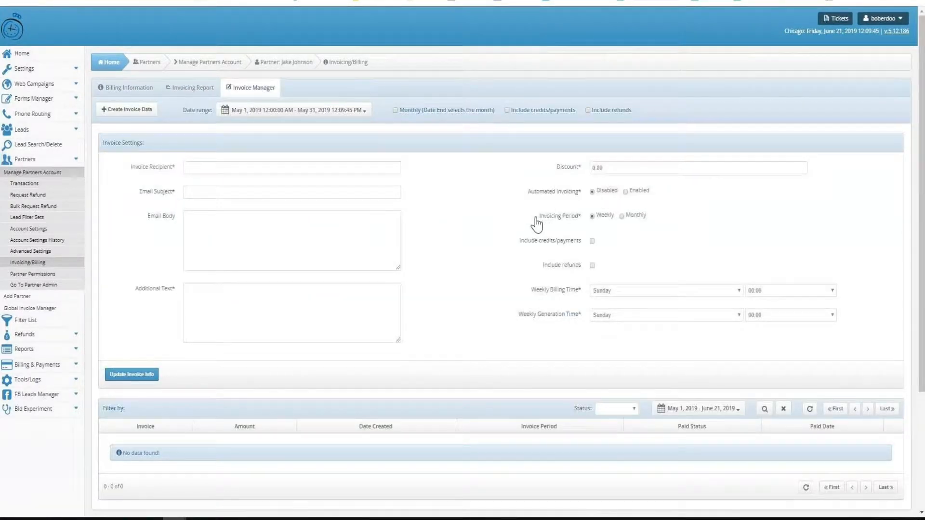
drag(538, 216, 578, 216)
drag(528, 192, 575, 193)
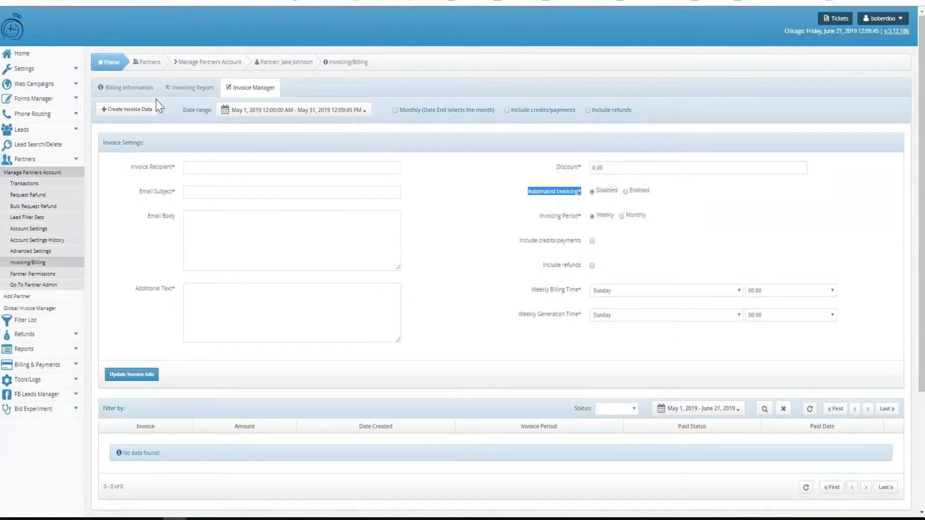
Return to the partner's Billing Information and examine the notification/rebill amount and Revenue Sharing Model settings
click(139, 90)
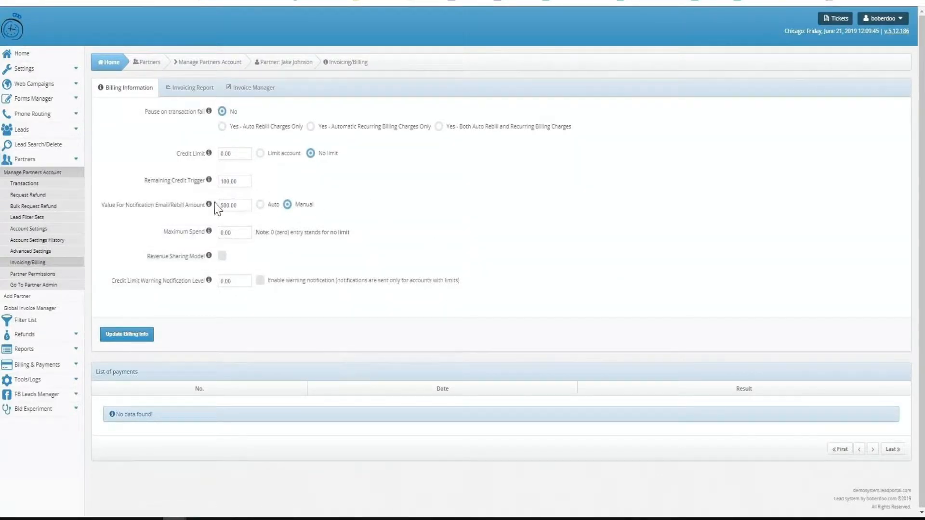
drag(206, 205, 103, 207)
click(403, 202)
drag(204, 257, 148, 263)
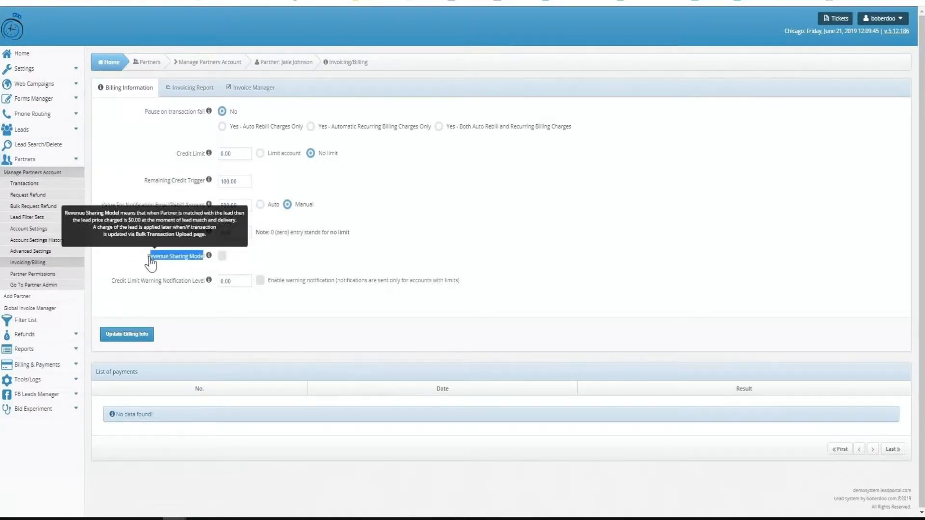
click(518, 208)
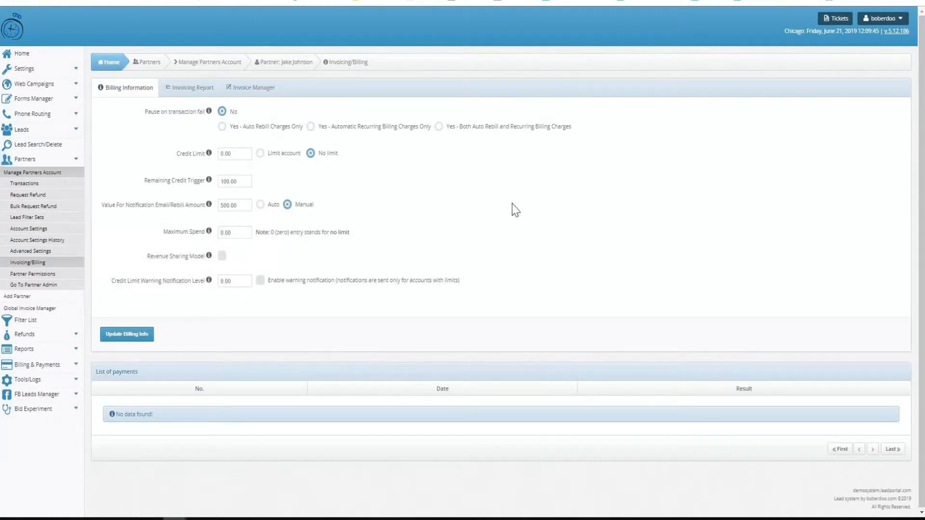
Look over the lead filter sets of the partner BuysLeads and open the Home Improvement Windows filter for editing
click(69, 172)
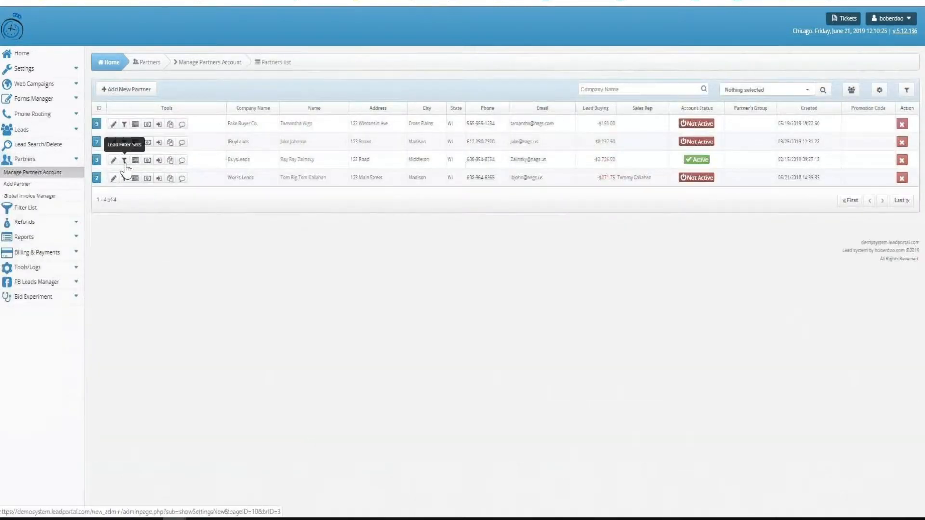
click(124, 162)
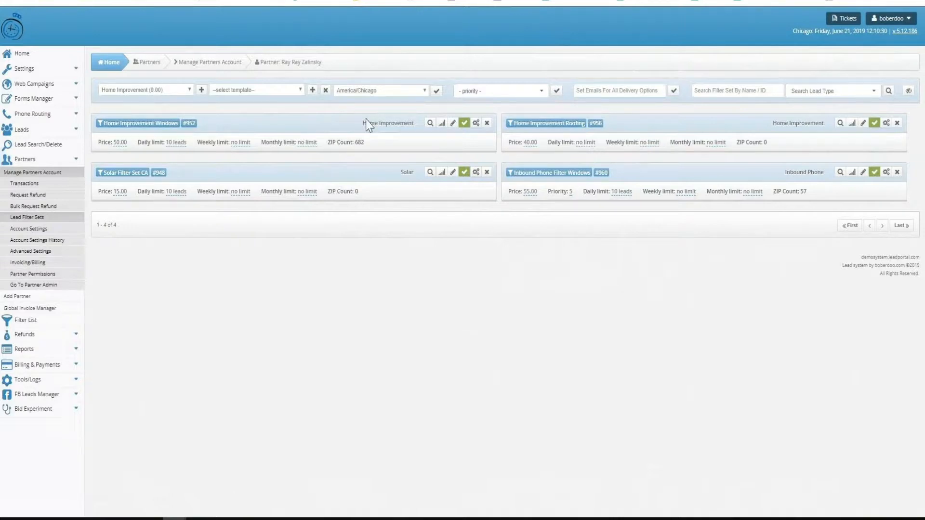
drag(379, 94, 351, 89)
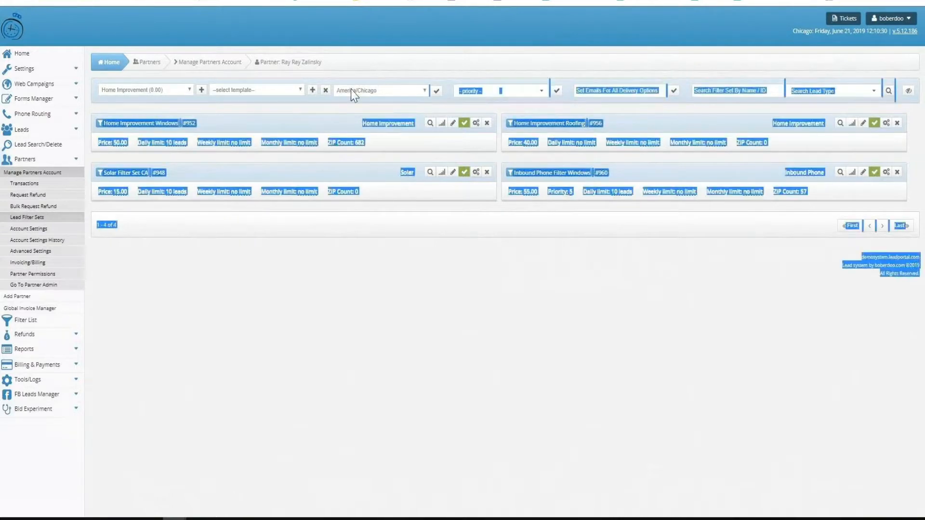
click(388, 237)
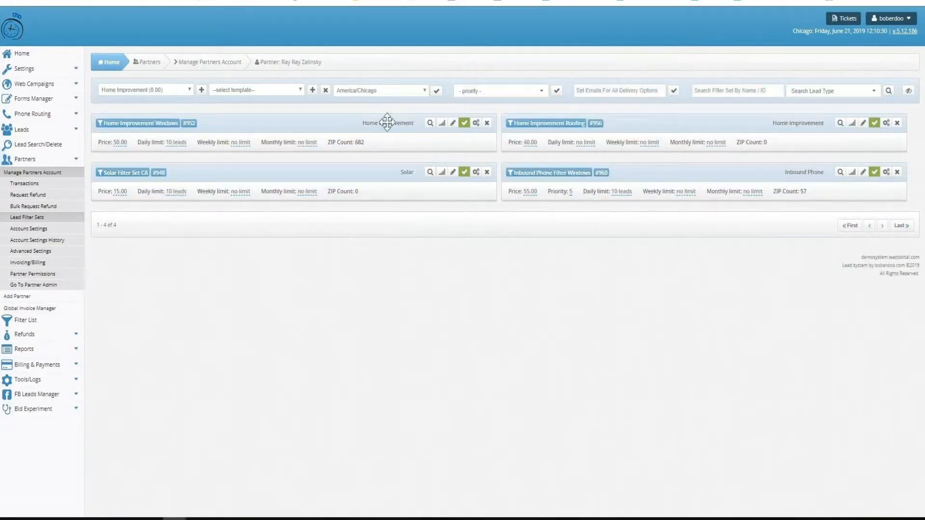
mouse_move(387, 120)
mouse_down()
mouse_move(391, 94)
mouse_move(390, 103)
mouse_up()
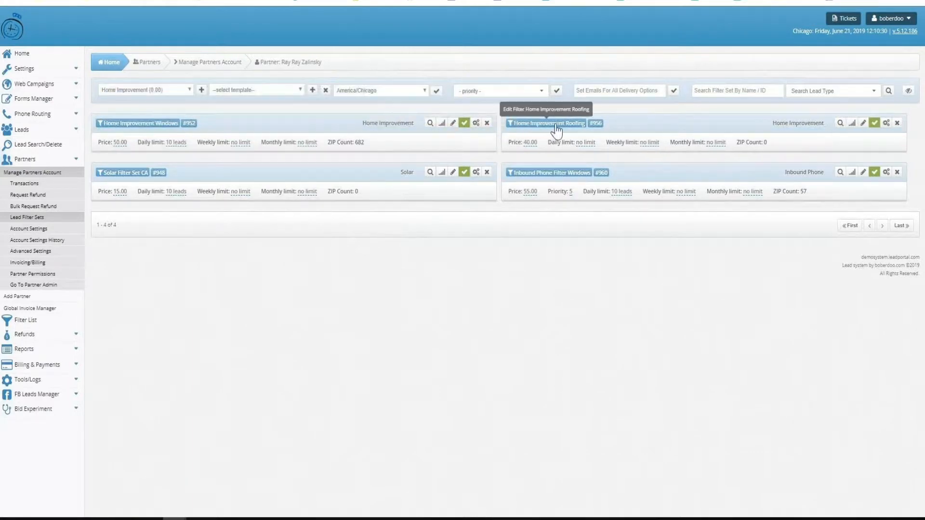
mouse_move(621, 119)
mouse_down()
mouse_move(615, 87)
mouse_move(619, 116)
mouse_up()
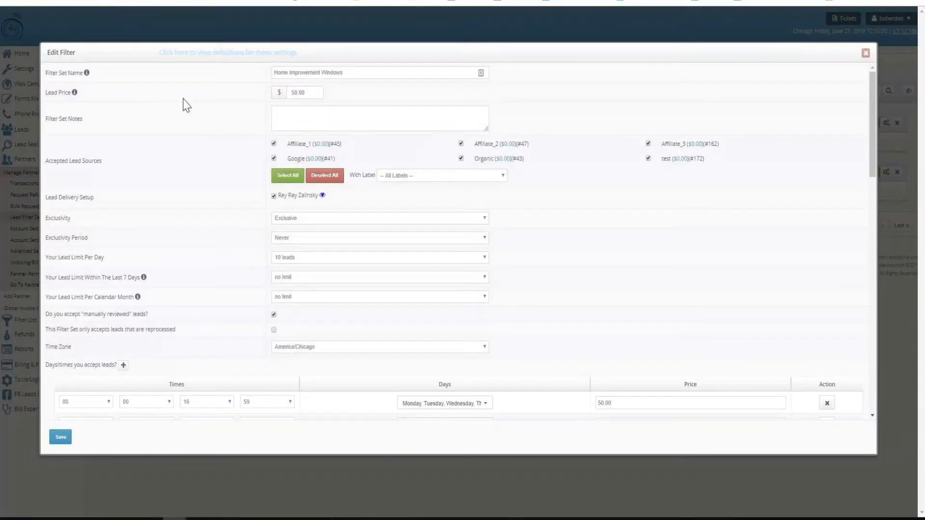
Examine the filter's lead price, accepted lead sources, exclusivity, and its daily, 7-day and monthly lead limits
double_click(319, 91)
triple_click(187, 160)
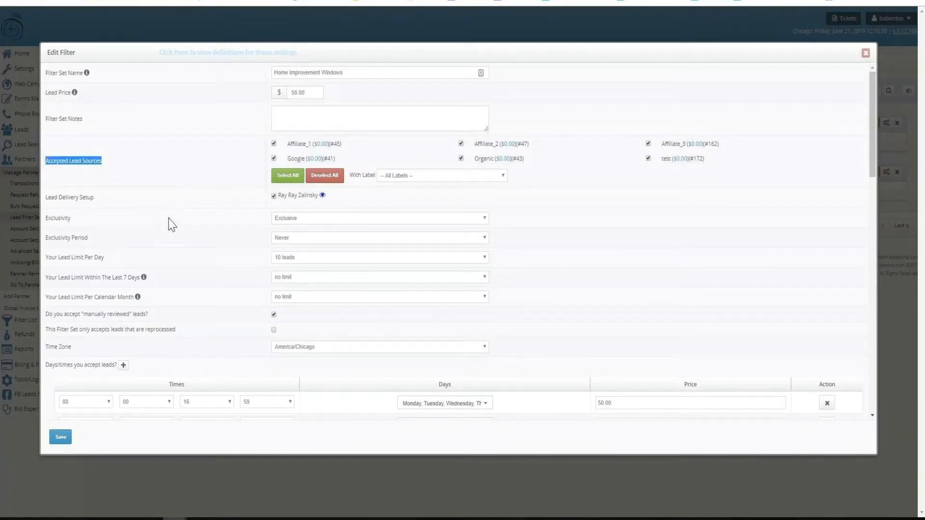
triple_click(170, 222)
click(169, 259)
triple_click(169, 259)
triple_click(124, 277)
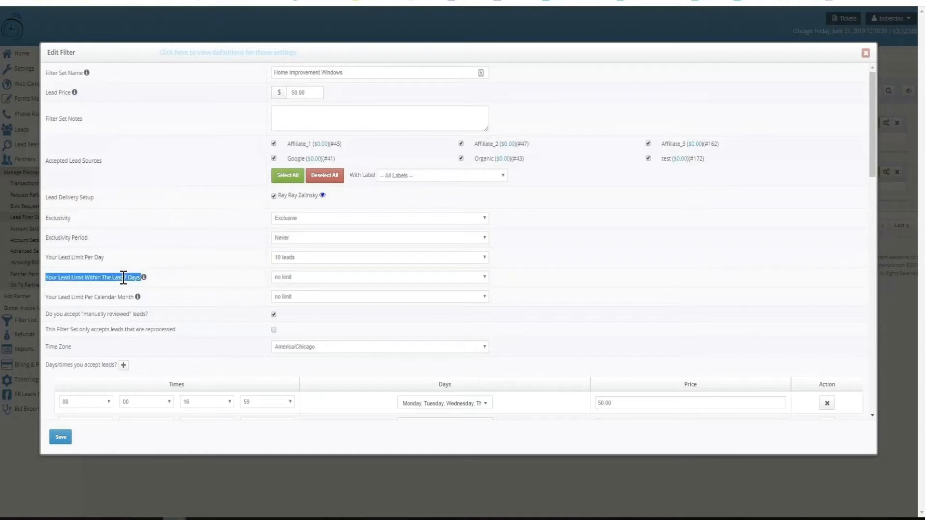
triple_click(119, 294)
click(172, 262)
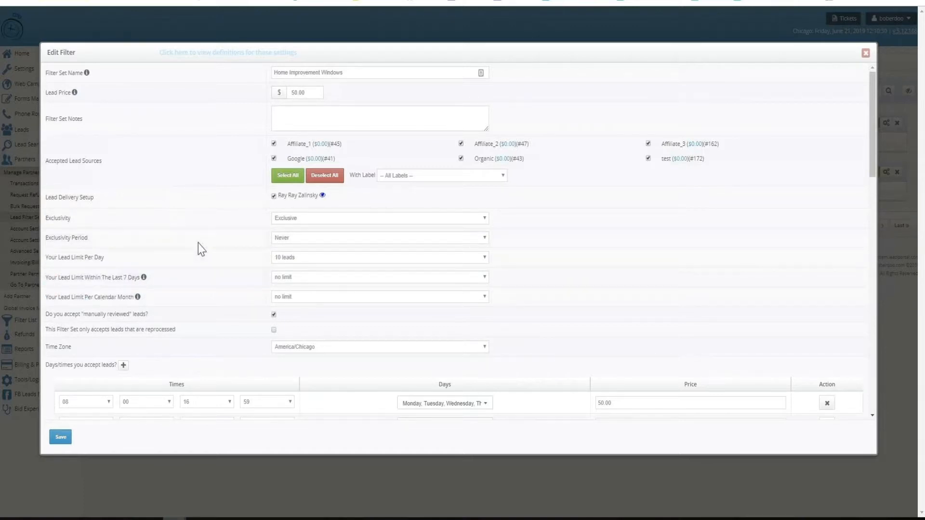
Review the filter's schedule of days and times when leads are accepted
scroll(201, 249, down, 3)
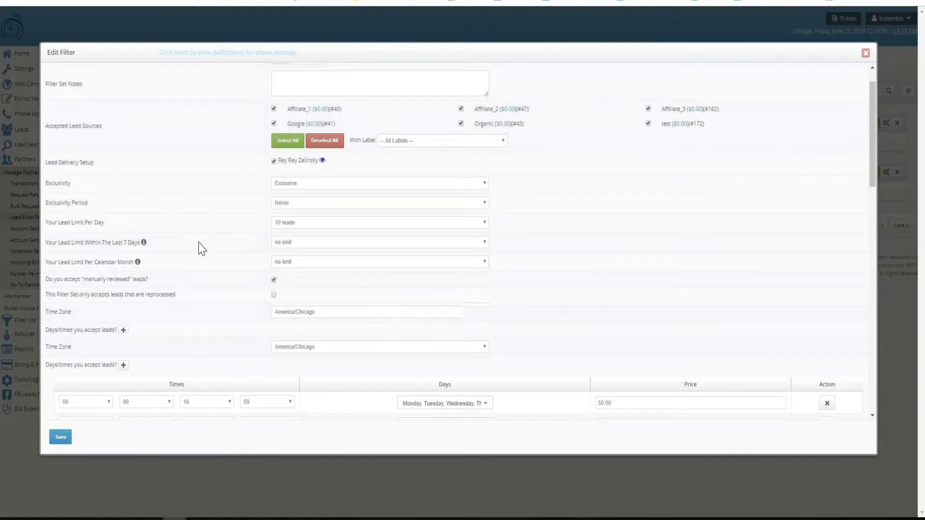
scroll(199, 249, down, 1)
triple_click(79, 146)
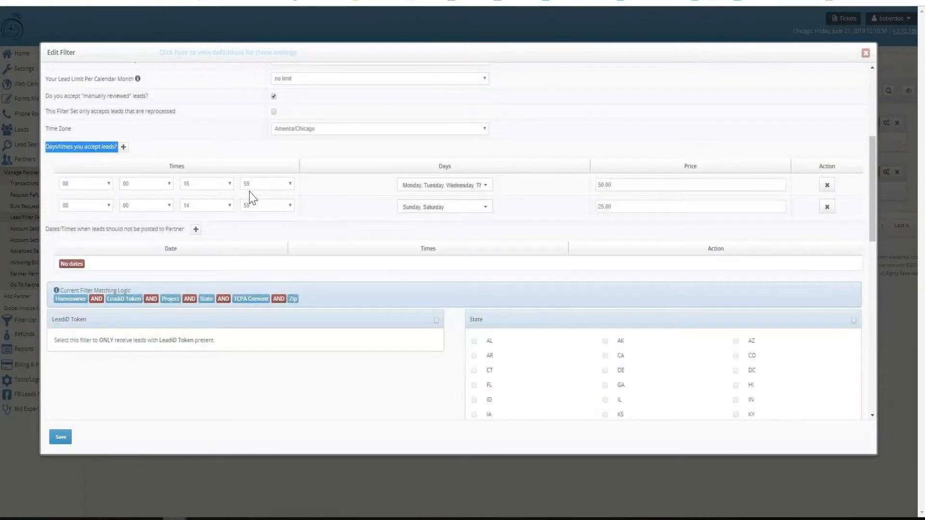
Examine the filter's matching logic and its LeadiD Token, State and Zip criteria
scroll(249, 195, down, 1)
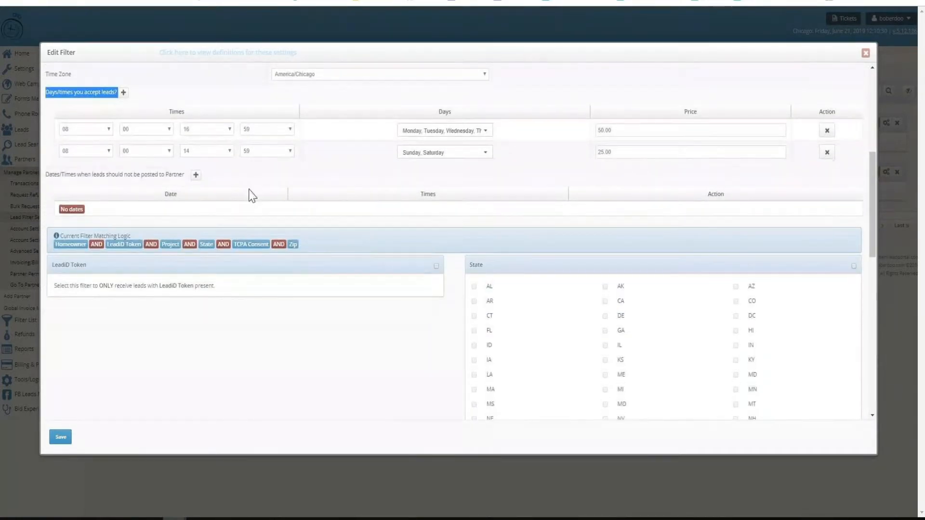
scroll(250, 195, down, 2)
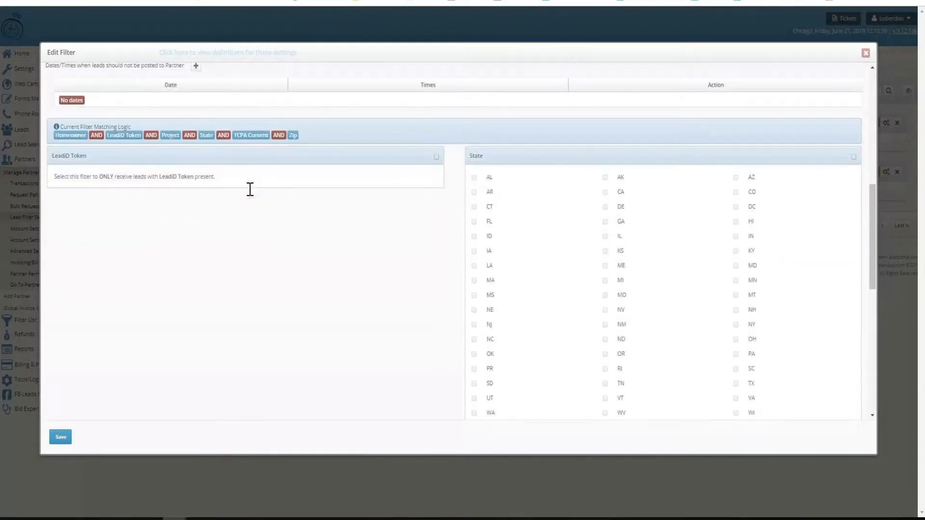
triple_click(84, 156)
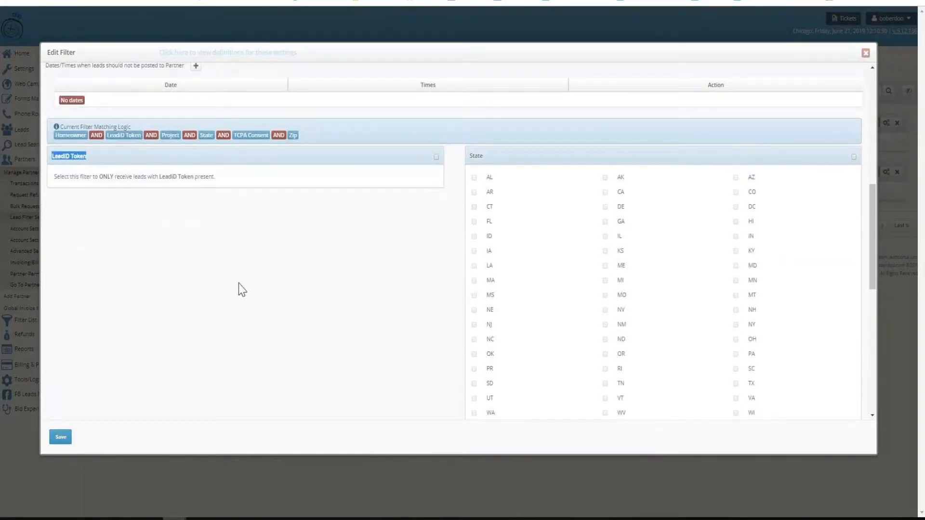
double_click(476, 153)
scroll(386, 245, down, 5)
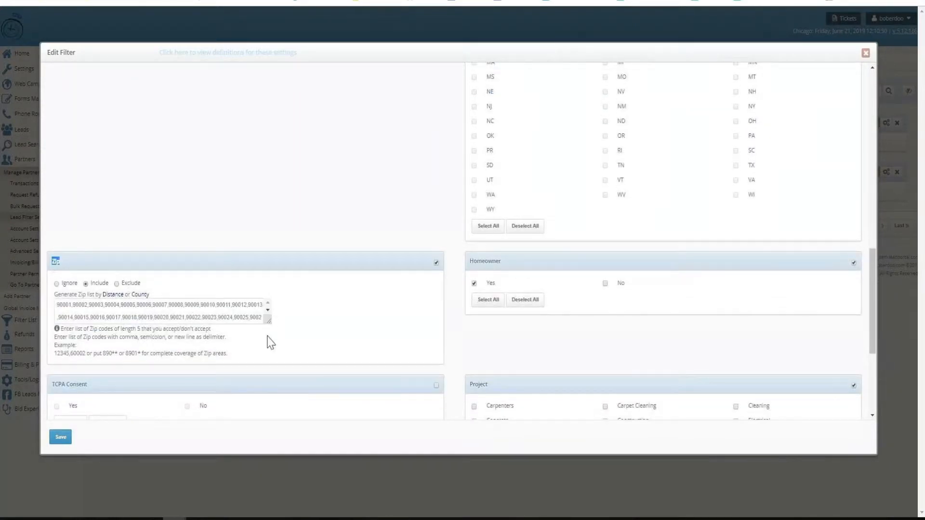
Enlarge the filter's Zip code list and look over the distance choices of the Zip list generator without generating a list
drag(271, 324, 273, 344)
click(112, 296)
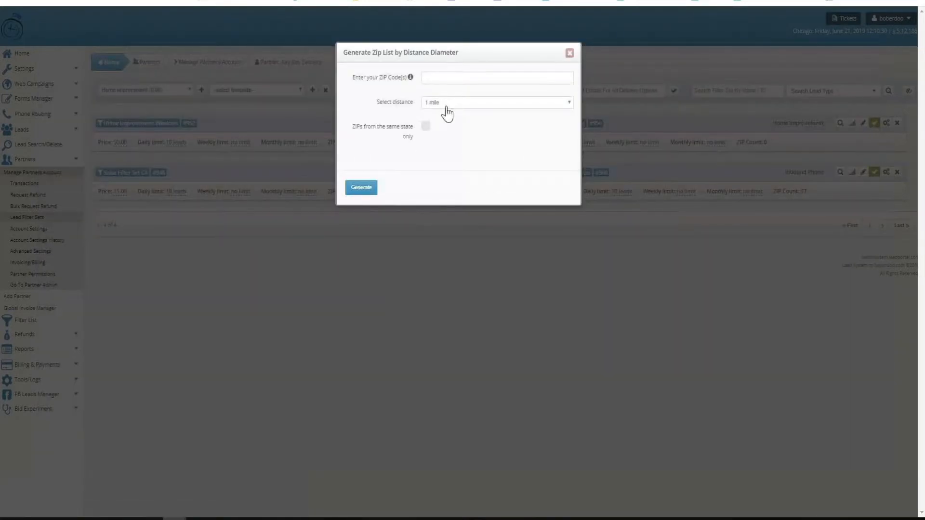
click(447, 103)
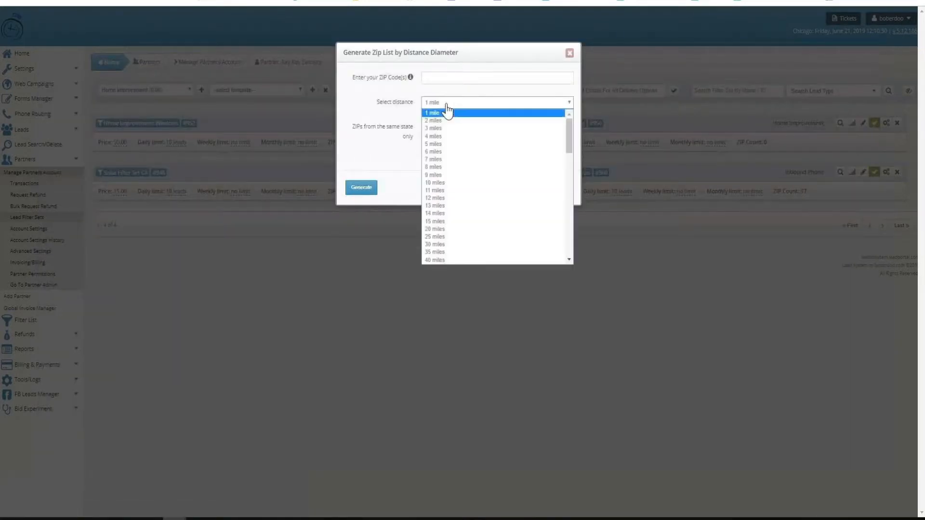
click(570, 55)
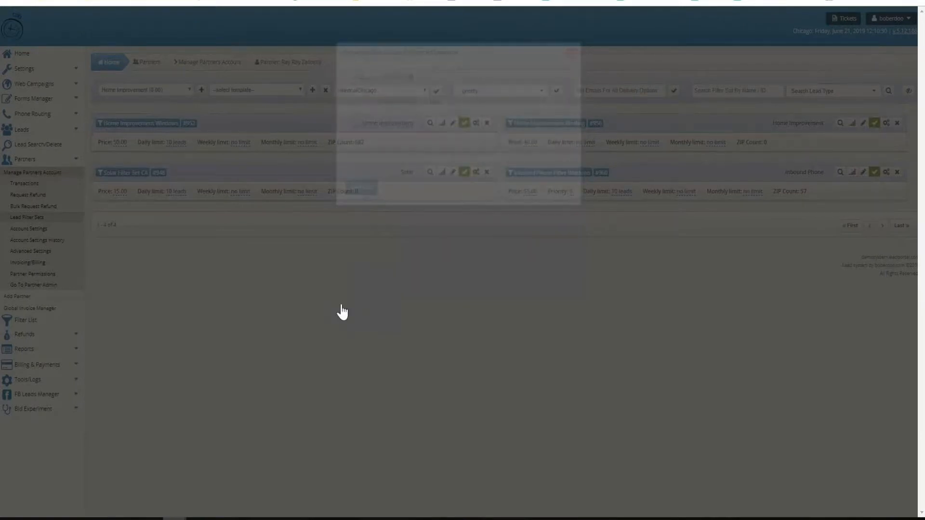
Examine the filter's Homeowner and Project criteria, including the Windows project, and close the filter without saving
scroll(347, 318, down, 15)
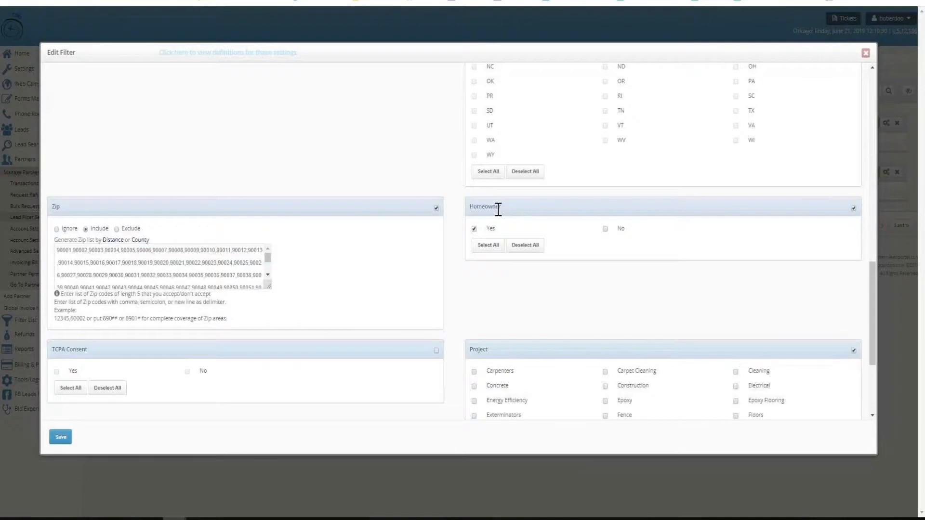
drag(508, 214, 474, 208)
scroll(495, 232, down, 3)
drag(511, 394, 484, 399)
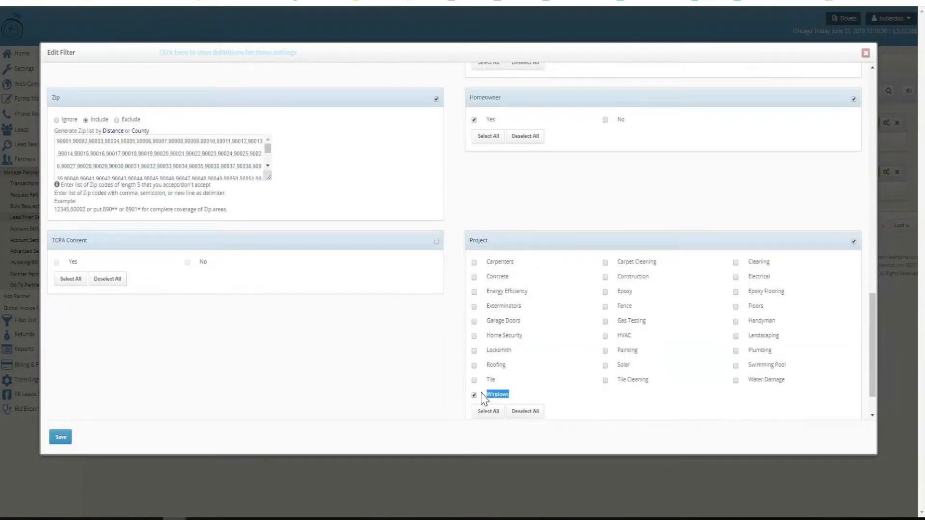
click(137, 490)
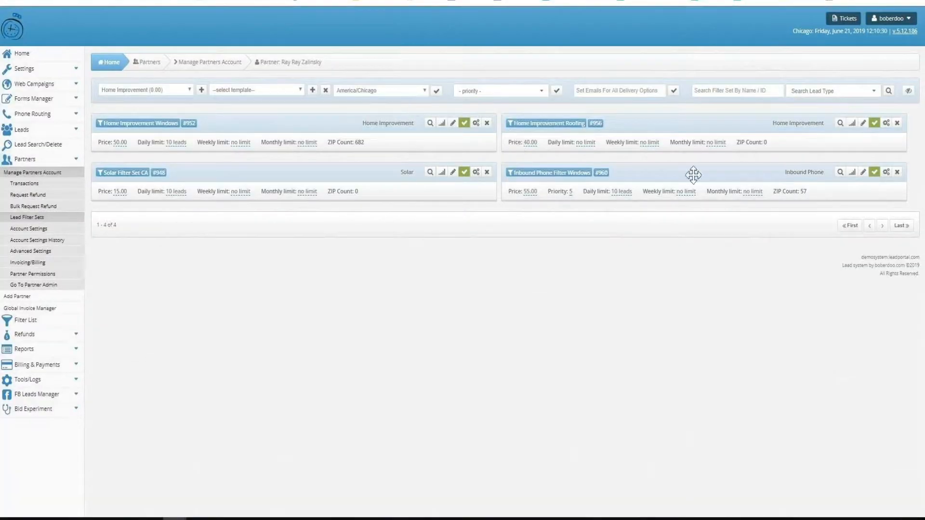
Open the Inbound Phone Filter Windows filter and examine its lead price, ring-to number, concurrent calls and failed-call routing
click(554, 181)
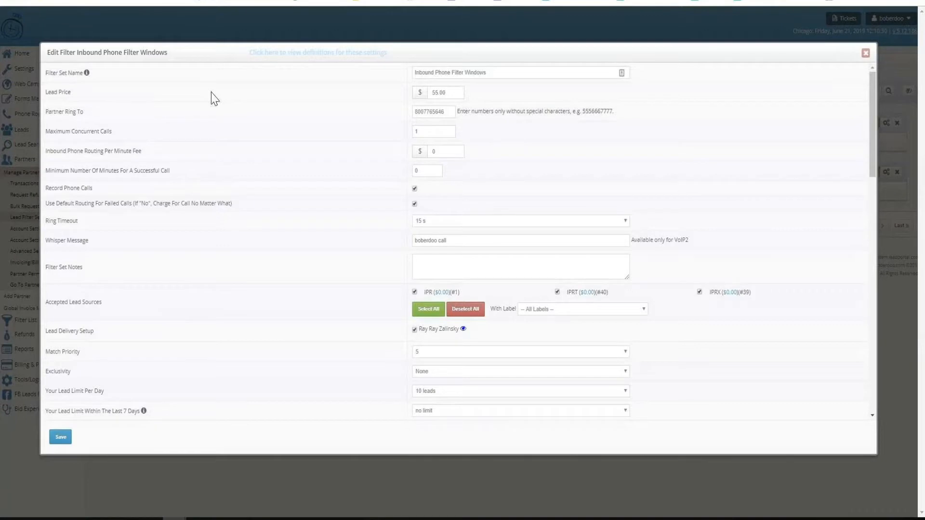
drag(460, 92, 408, 97)
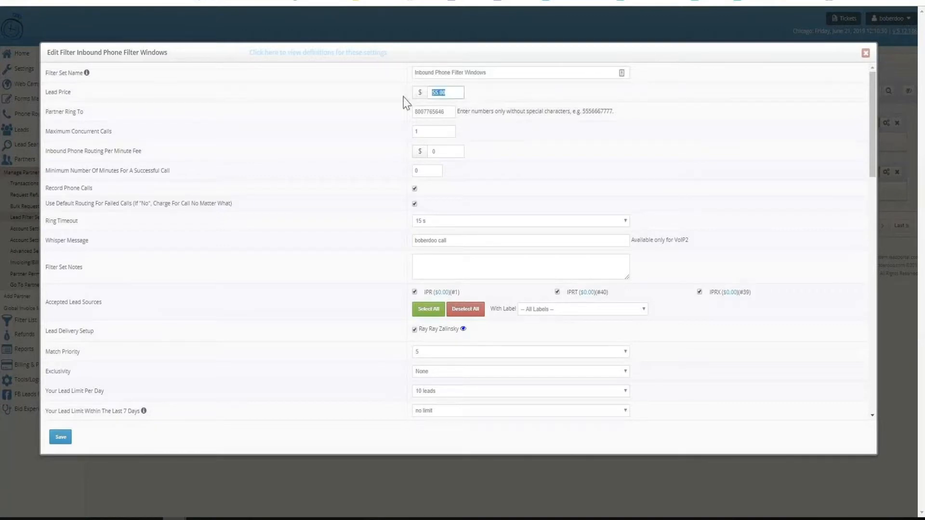
double_click(447, 114)
double_click(435, 131)
drag(233, 204, 50, 206)
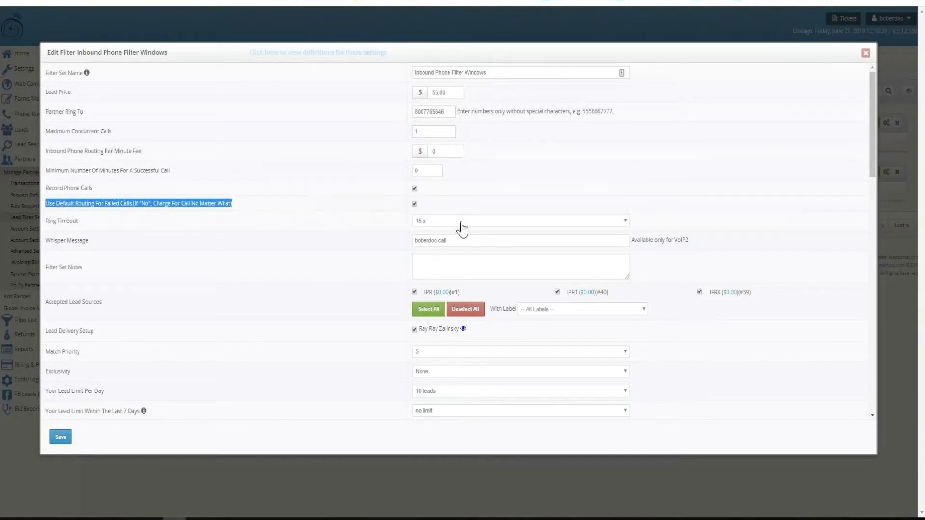
Set the inbound phone filter's ring timeout to no timeout and look at its whisper message
click(495, 226)
click(495, 225)
click(486, 198)
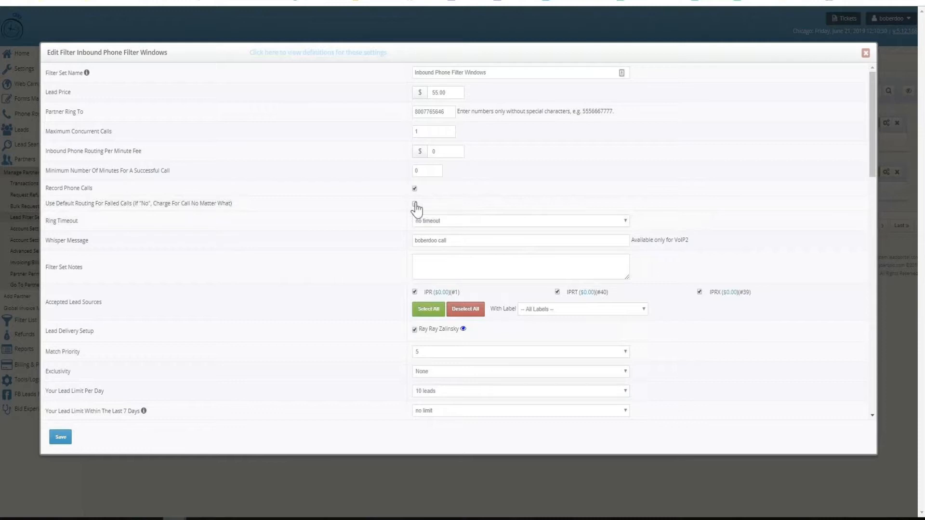
triple_click(343, 248)
triple_click(467, 239)
click(370, 245)
Review the inbound phone filter's lead limits and the days and times when it accepts leads
scroll(370, 245, down, 4)
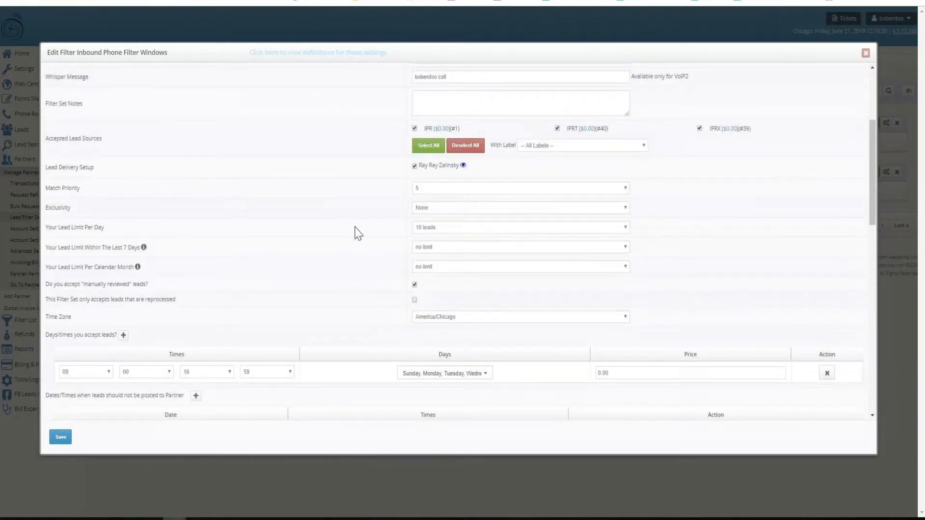
scroll(357, 232, down, 1)
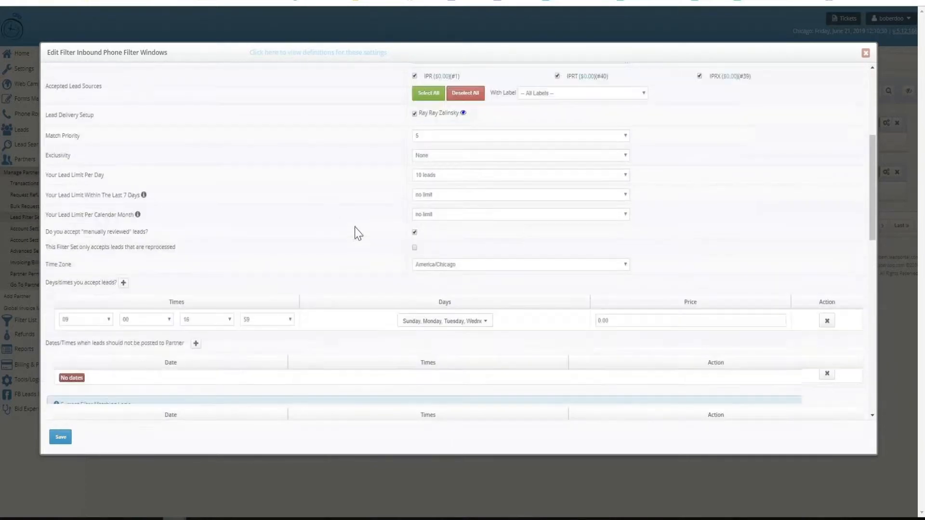
triple_click(103, 276)
scroll(250, 233, down, 6)
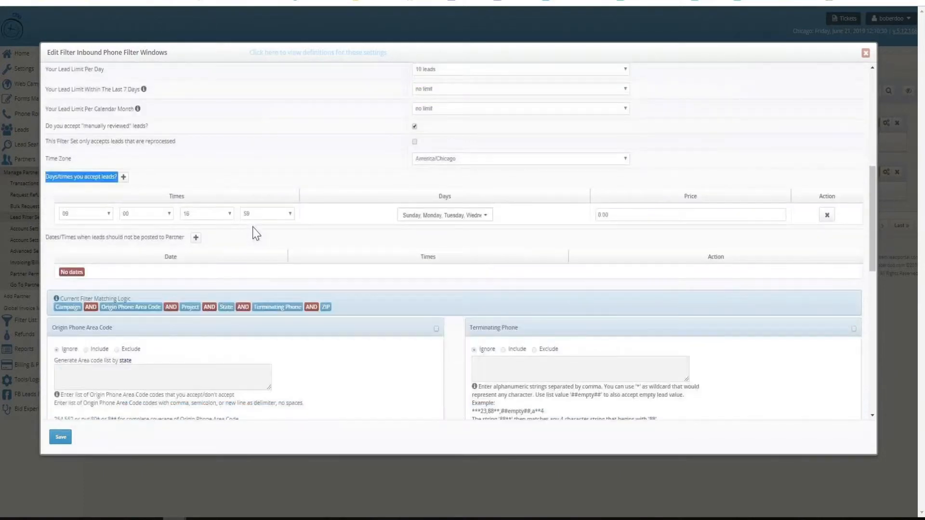
Examine the inbound phone filter's ZIP, State, Project and Campaign criteria, and close it without saving
scroll(254, 234, down, 3)
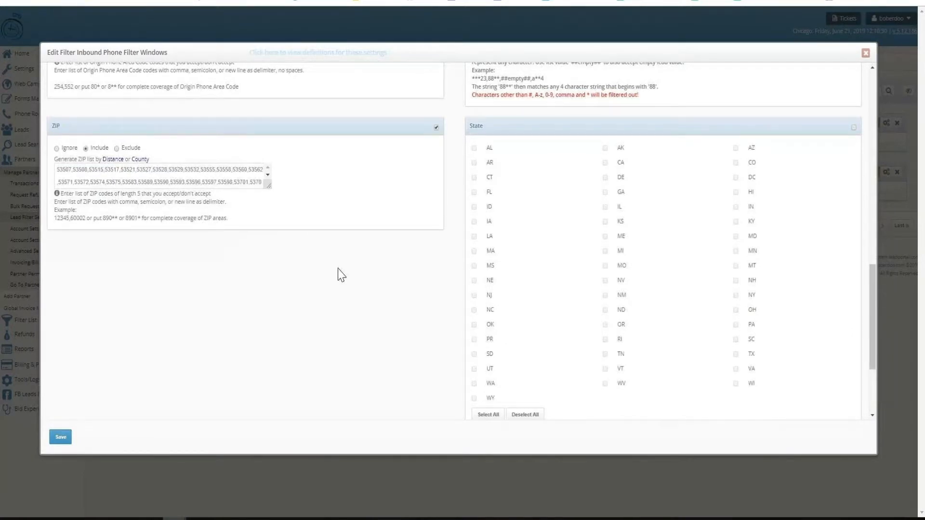
scroll(342, 275, down, 3)
double_click(476, 311)
double_click(68, 310)
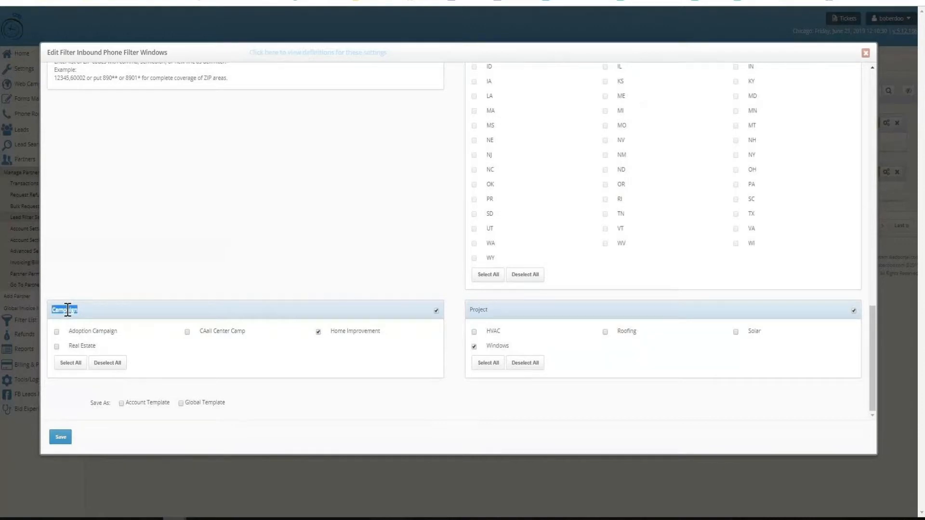
click(157, 486)
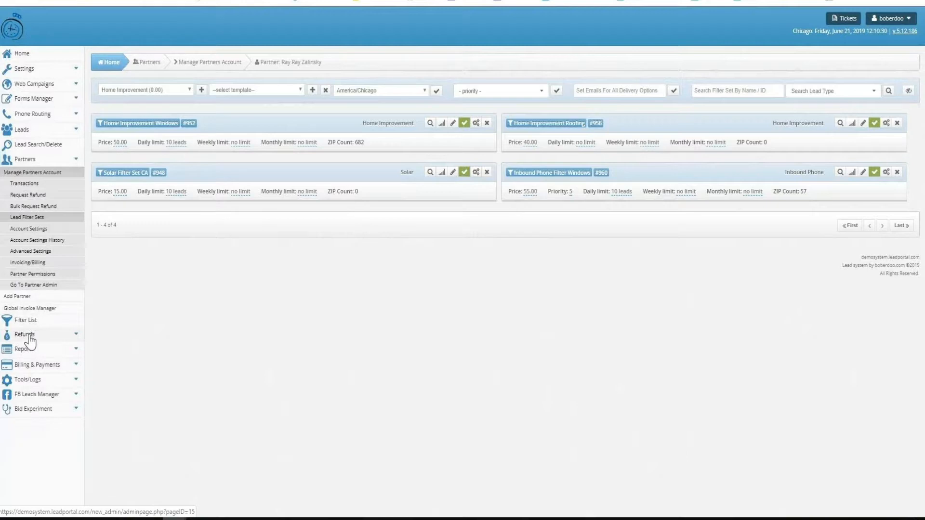
Open the Account Information of the partner BuysLeads and examine its refund look-back days and automatic bulk refund approval
click(21, 159)
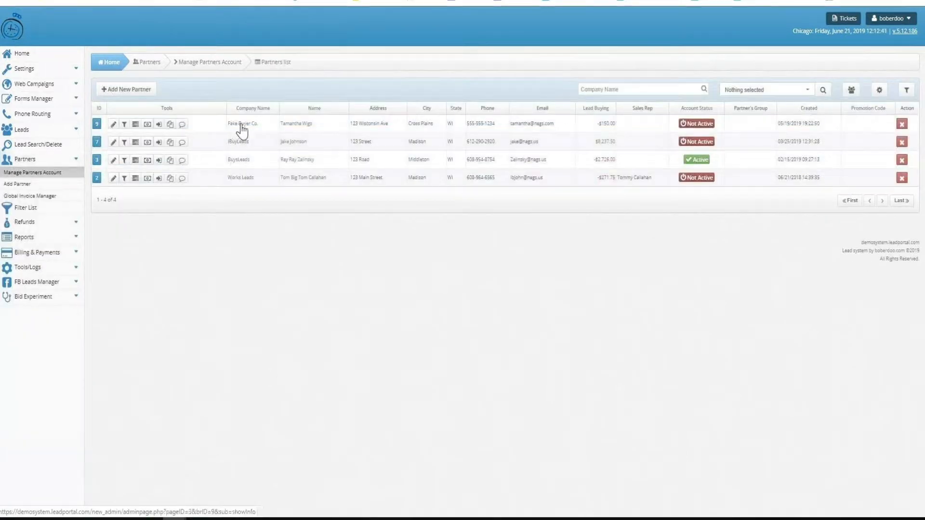
click(241, 164)
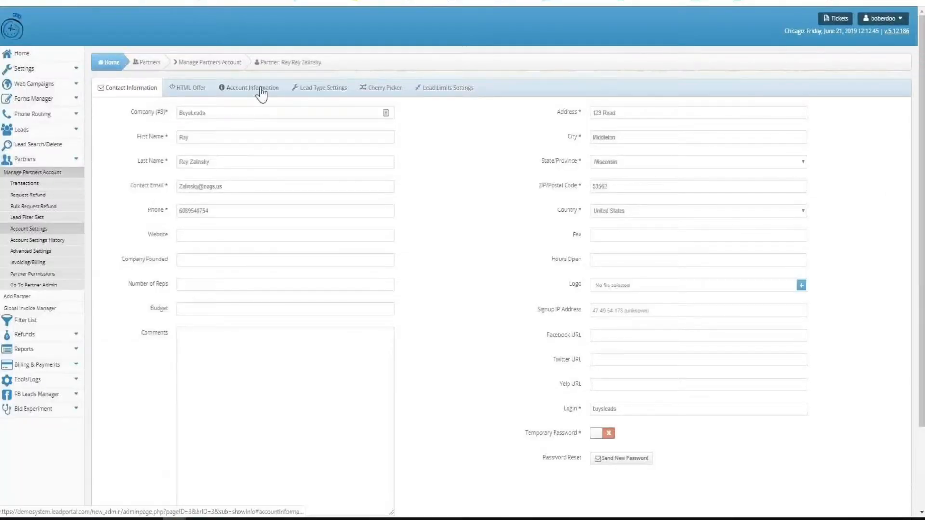
click(262, 93)
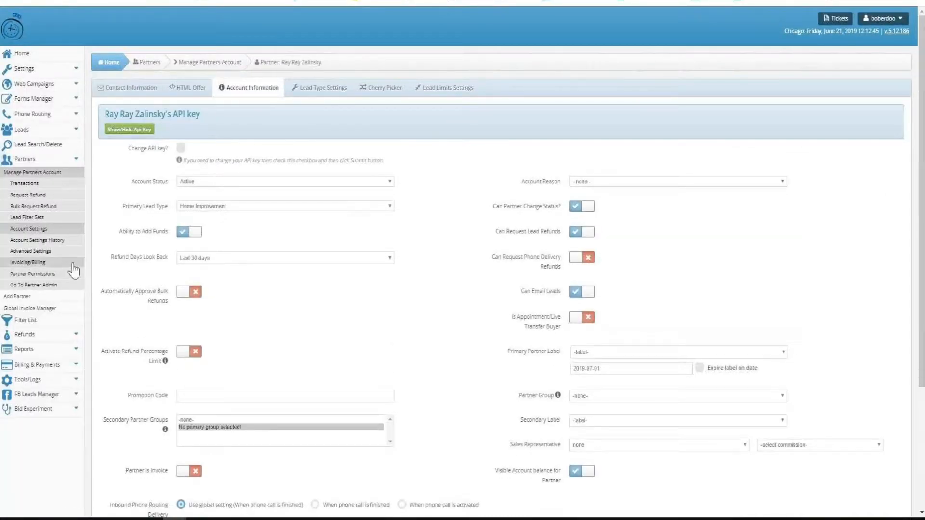
drag(110, 258, 166, 258)
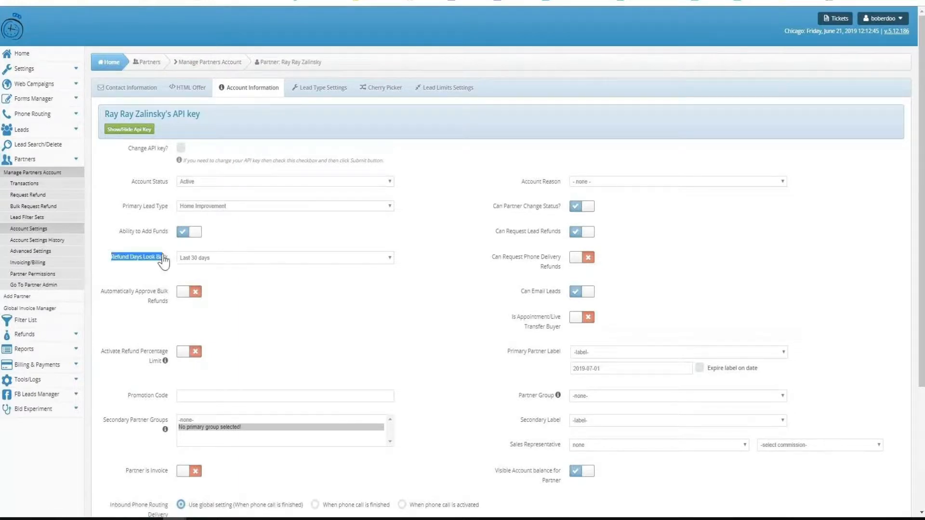
drag(100, 291, 170, 303)
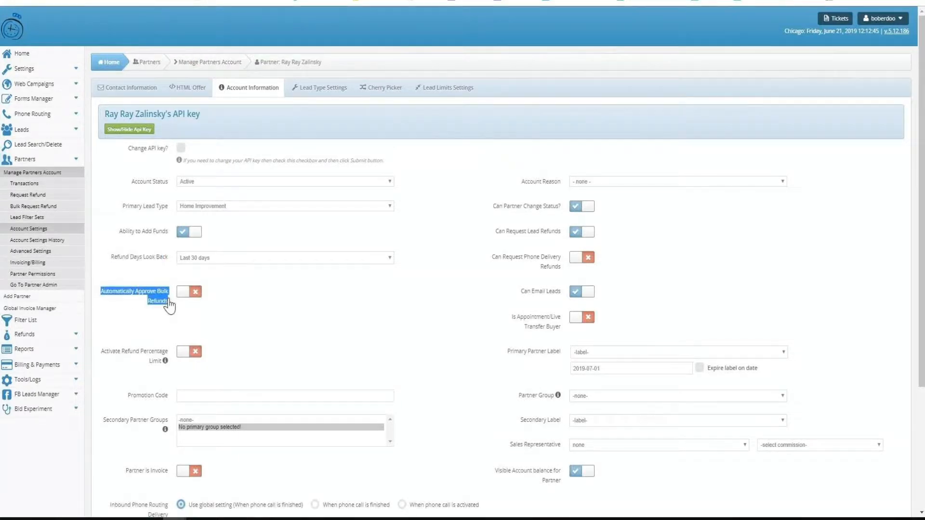
Activate the partner's refund percentage limit and examine the Refund Limit (%) setting without submitting the change
mouse_move(169, 359)
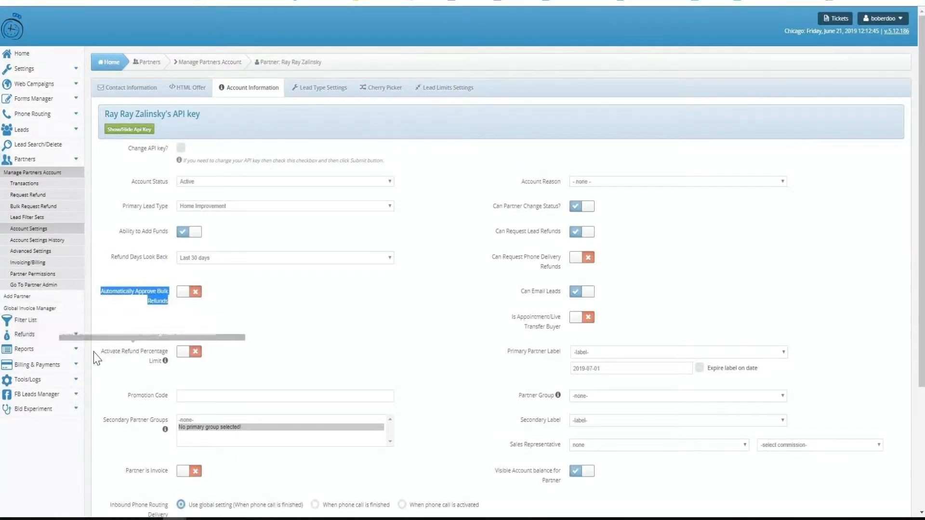
click(183, 353)
drag(509, 359, 559, 353)
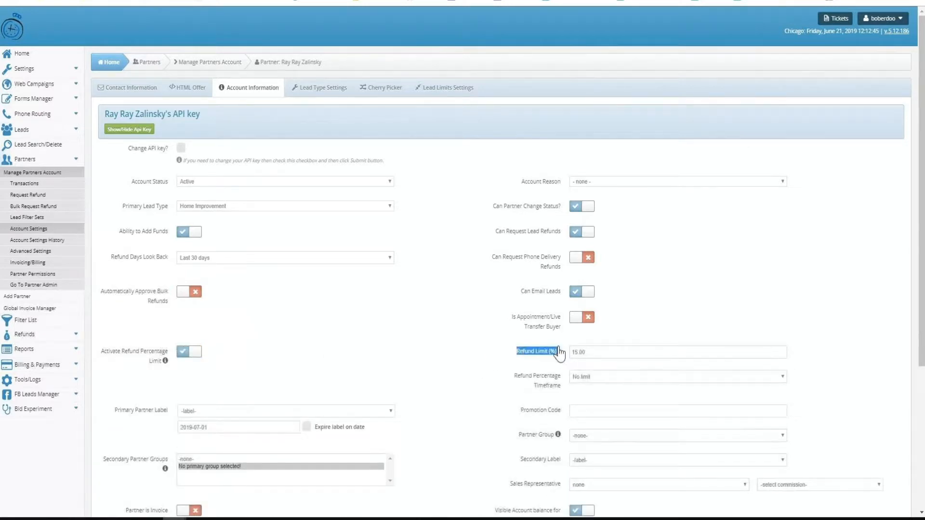
scroll(404, 279, down, 1)
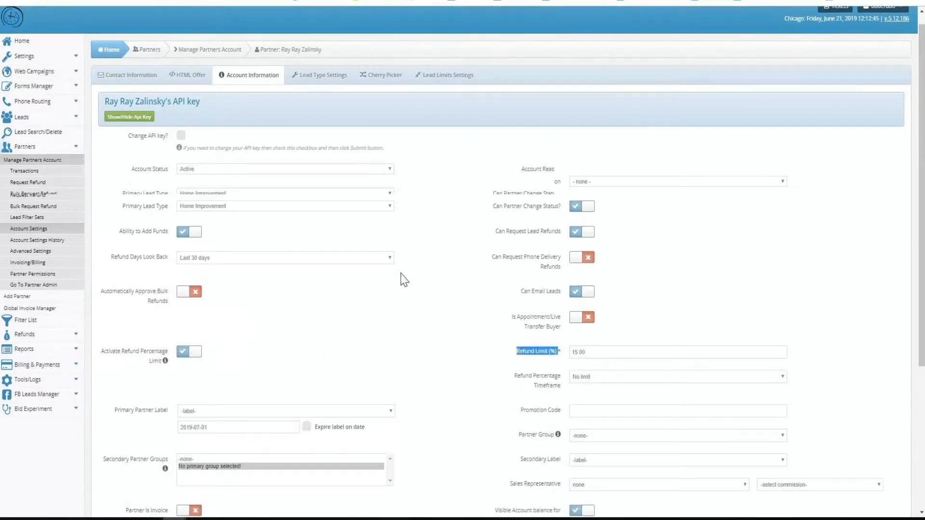
scroll(400, 276, down, 1)
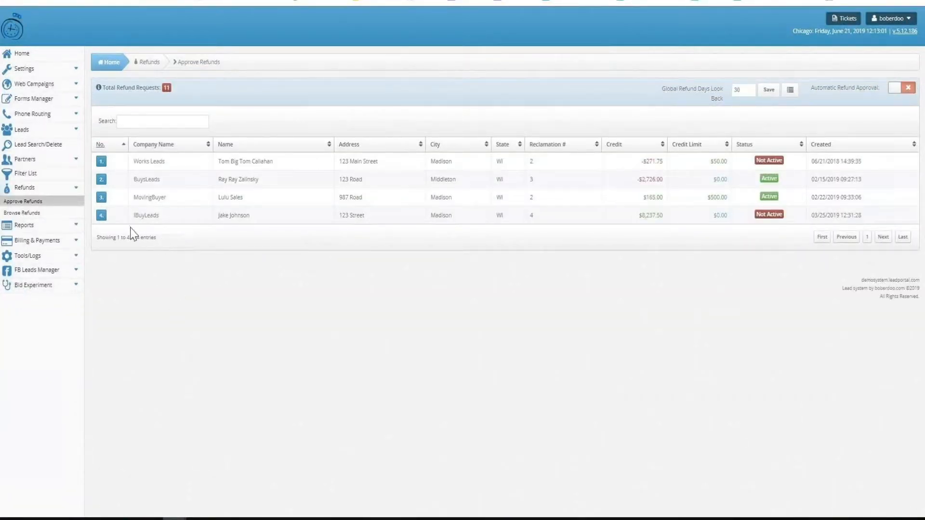
Open the refund requests of iBuyLeads and mark lead 37 for Email Partner, Set Lead Cost to $0 and Submit
click(101, 215)
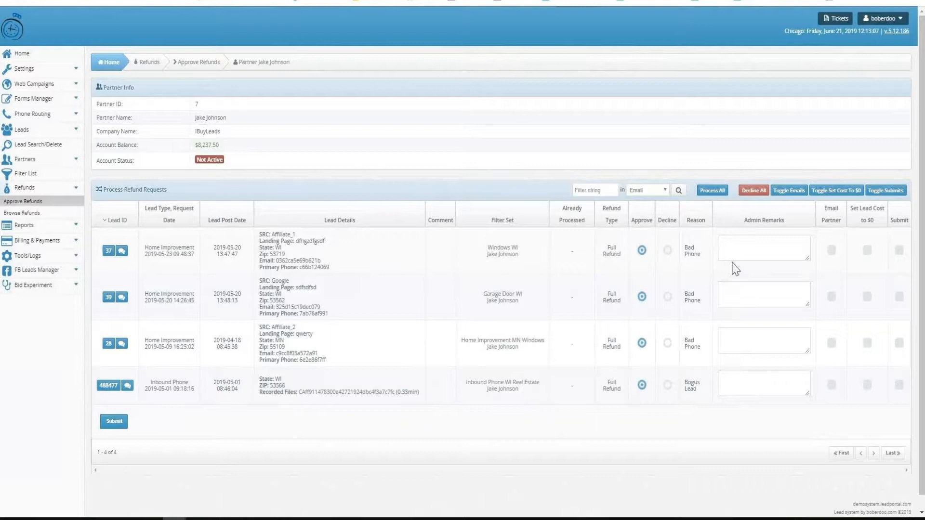
click(746, 256)
click(831, 250)
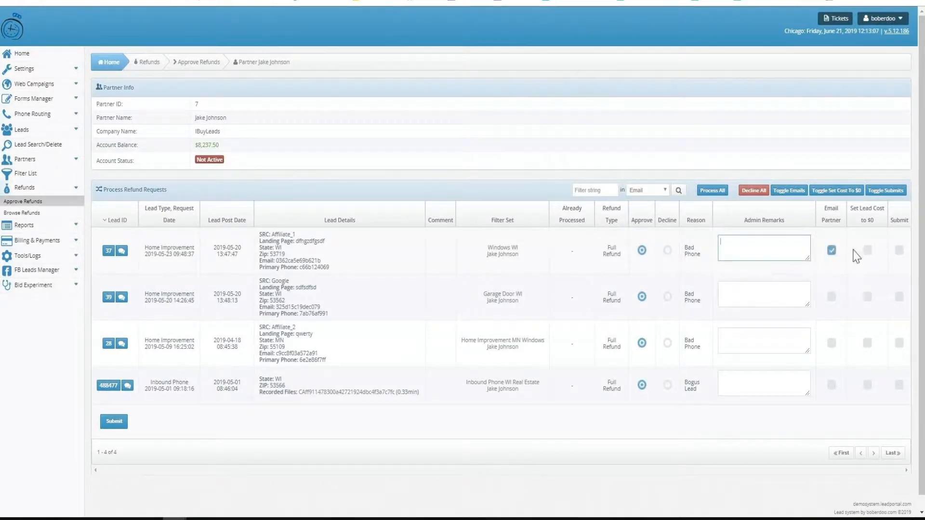
click(867, 251)
click(898, 250)
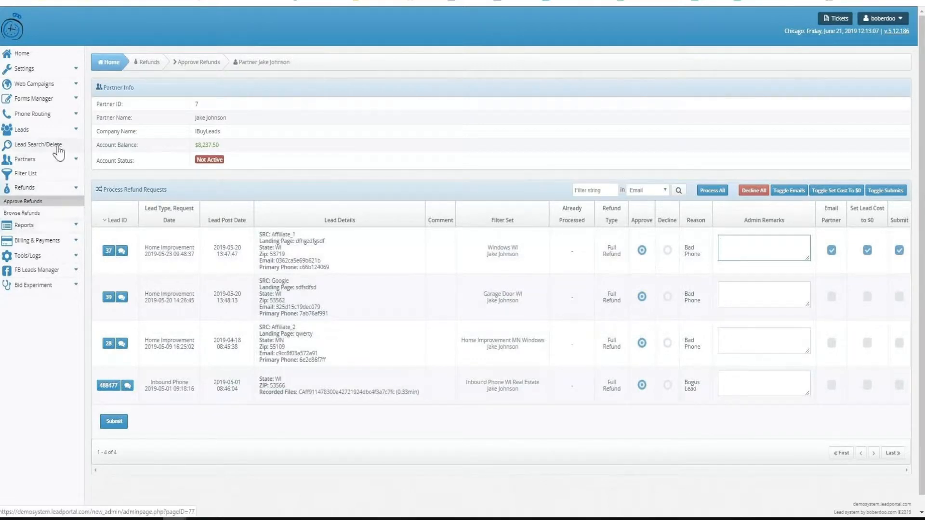
Show all Home Improvement leads and look over the date range choices without changing the range
click(40, 130)
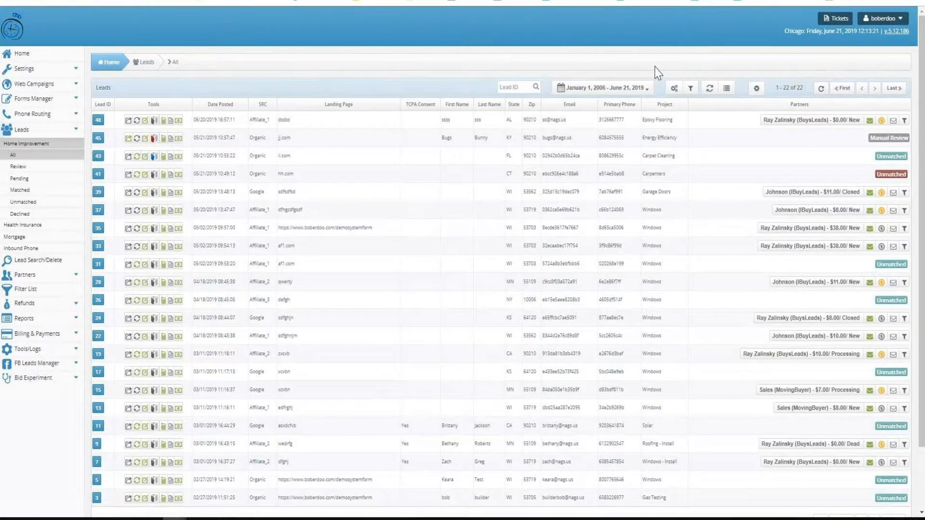
click(635, 89)
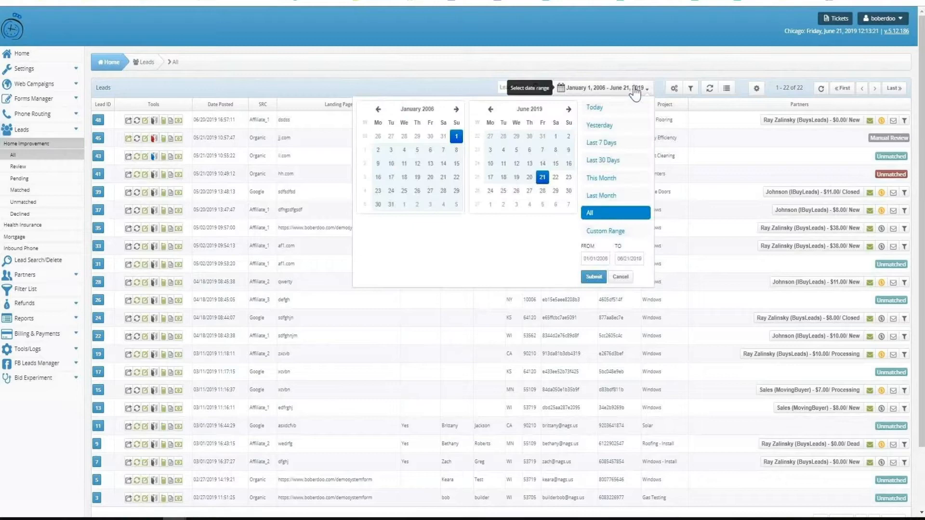
click(635, 90)
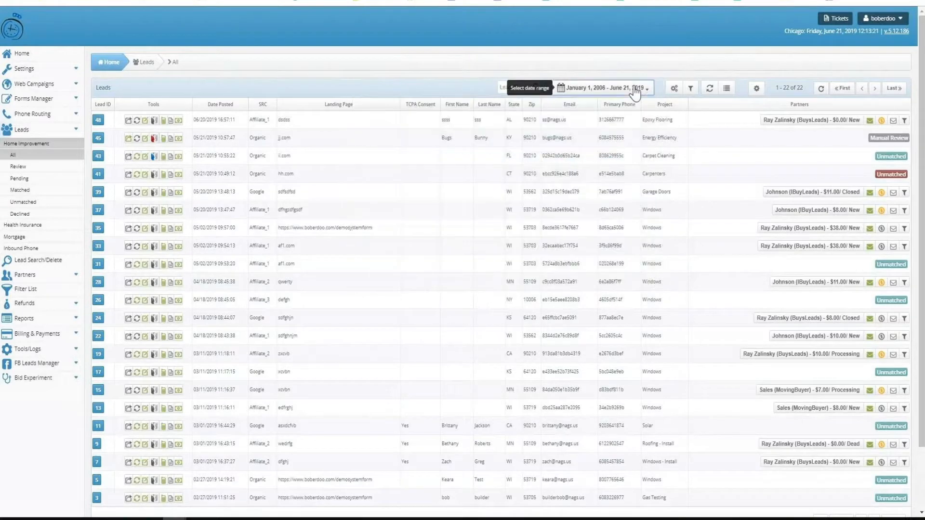
Open the lead filter, choose Pings/Posts and look over the available filter criteria without applying them
click(691, 91)
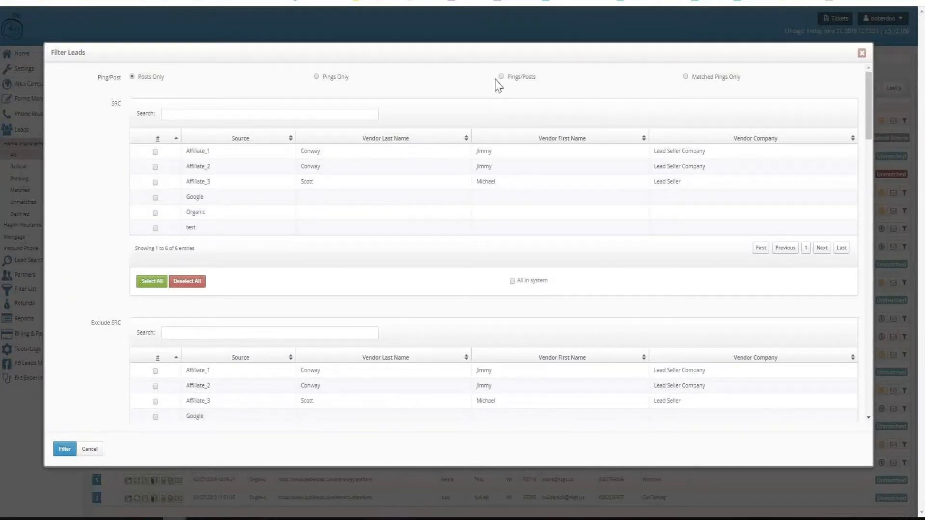
click(501, 78)
scroll(196, 178, down, 5)
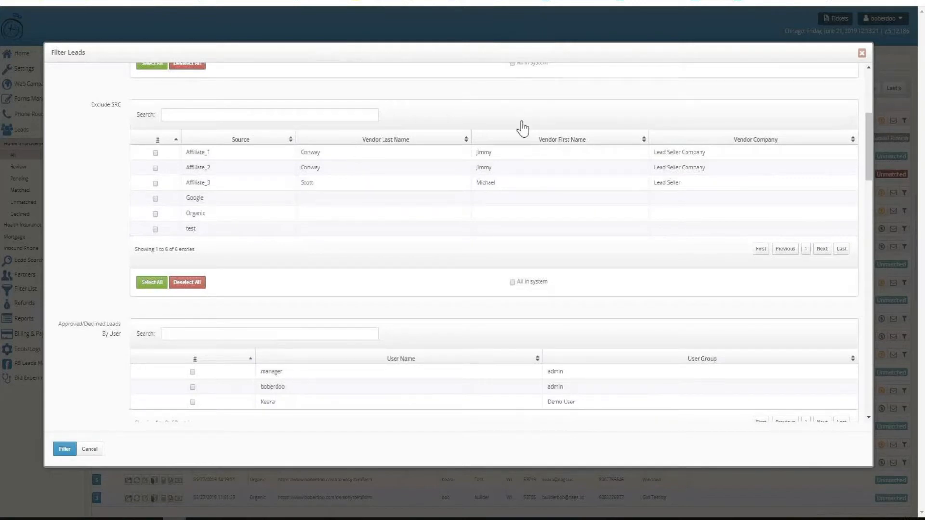
scroll(520, 128, down, 4)
scroll(526, 135, down, 4)
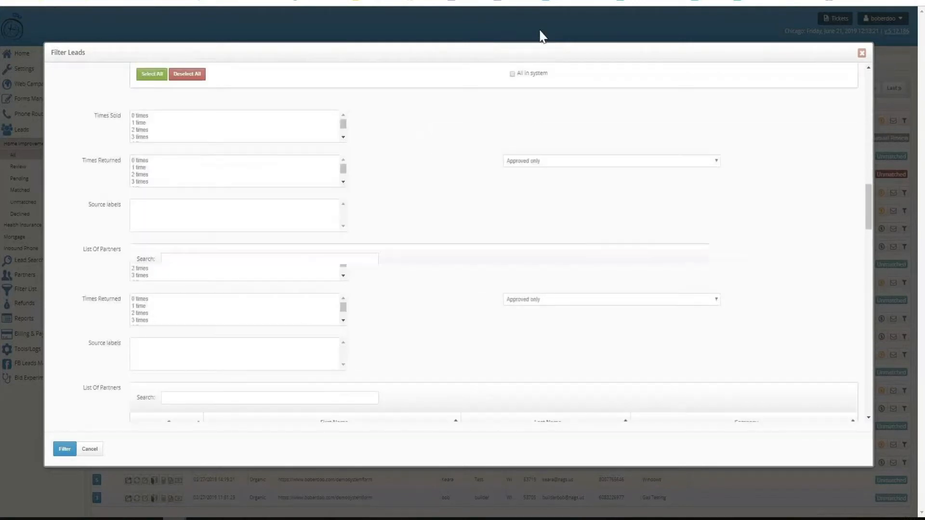
click(540, 33)
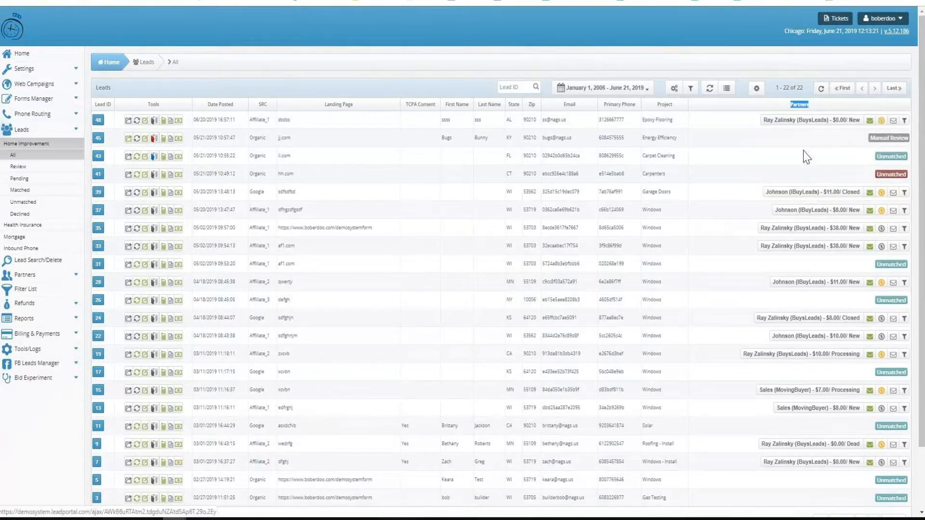
Open the leadQC result of lead 45 and examine its phone, geo_ip, address, email, other and name checks
drag(686, 112, 204, 108)
click(205, 93)
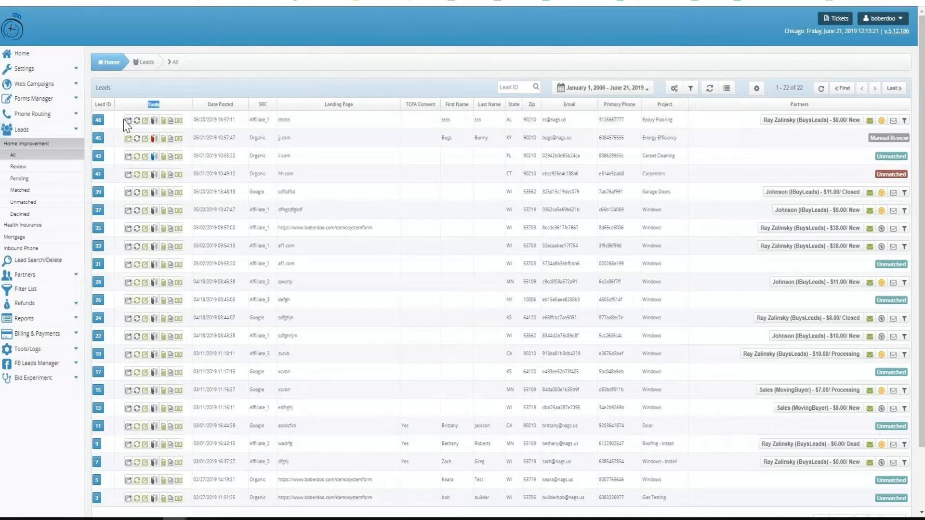
click(155, 139)
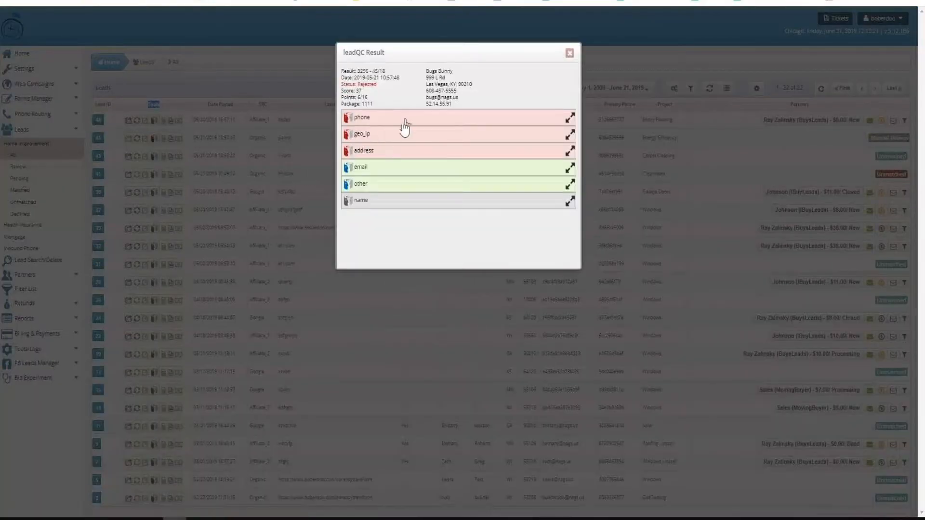
click(406, 125)
click(407, 124)
click(406, 136)
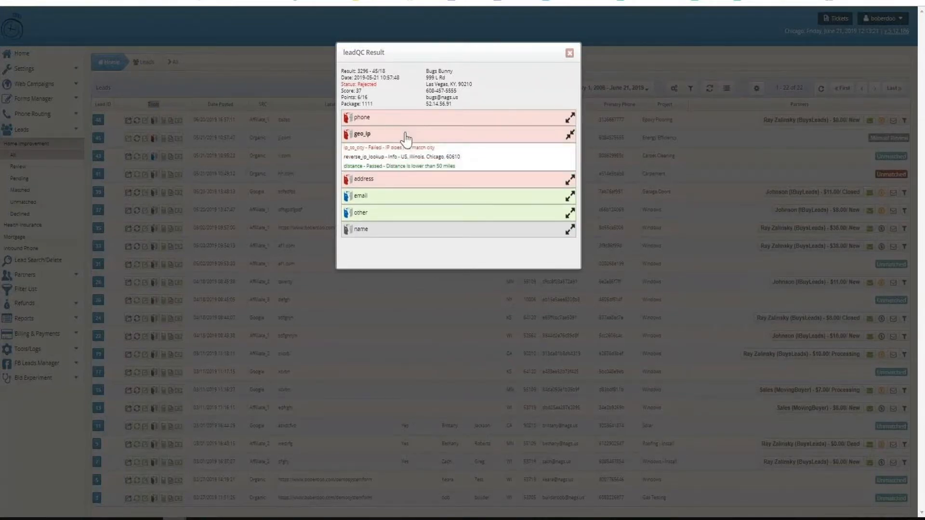
click(406, 137)
click(403, 153)
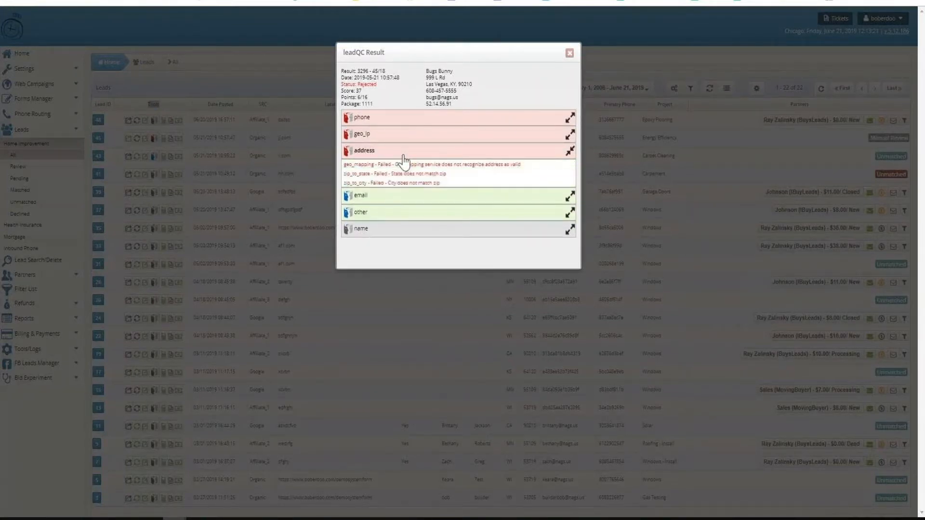
click(403, 153)
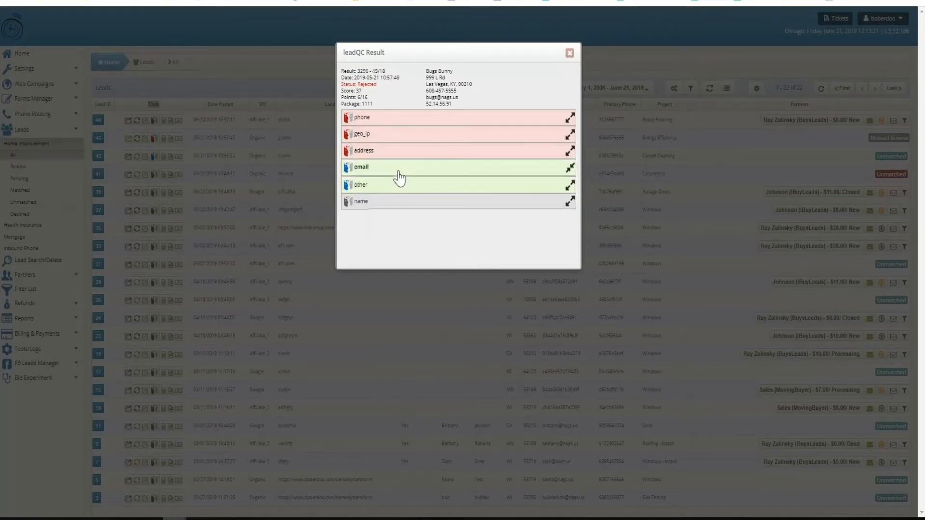
click(399, 169)
click(398, 172)
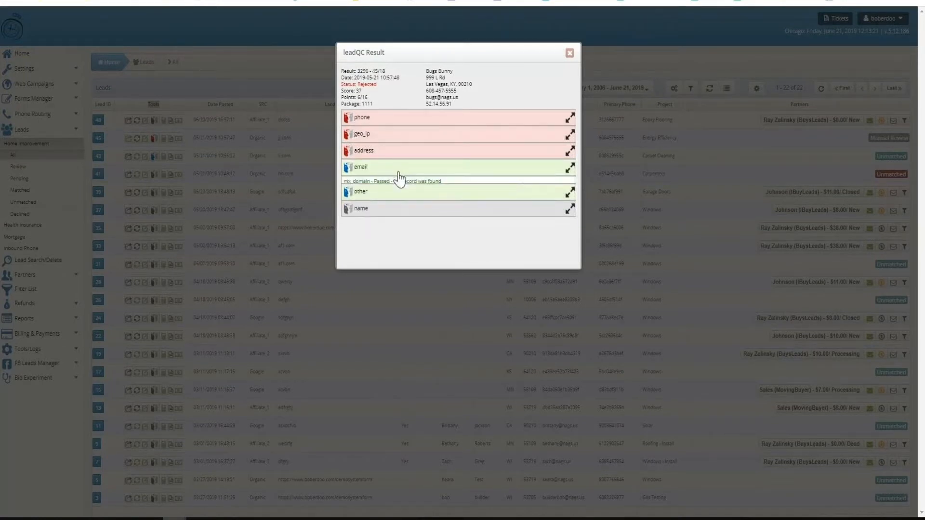
click(399, 185)
click(399, 186)
click(396, 202)
click(371, 367)
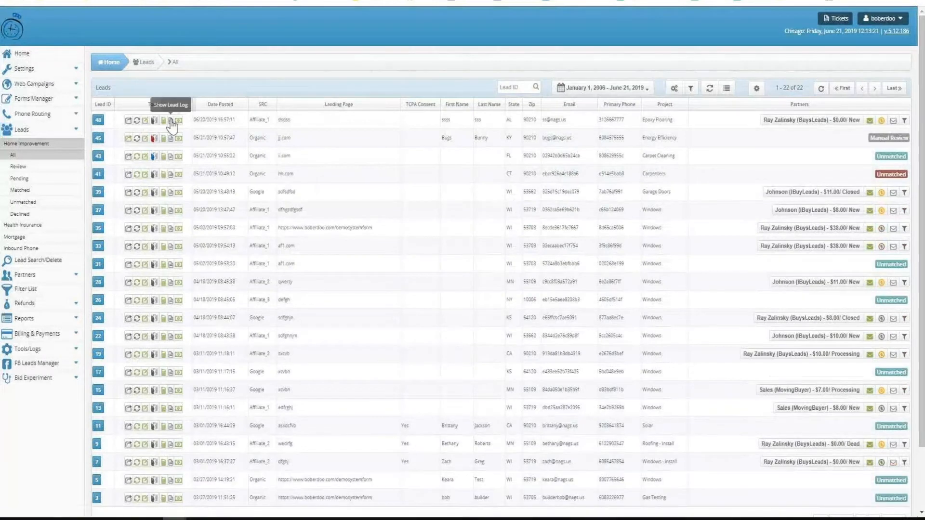
Open the lead log of lead 48, read through its delivery and scenario pricing entries, and close it
click(171, 123)
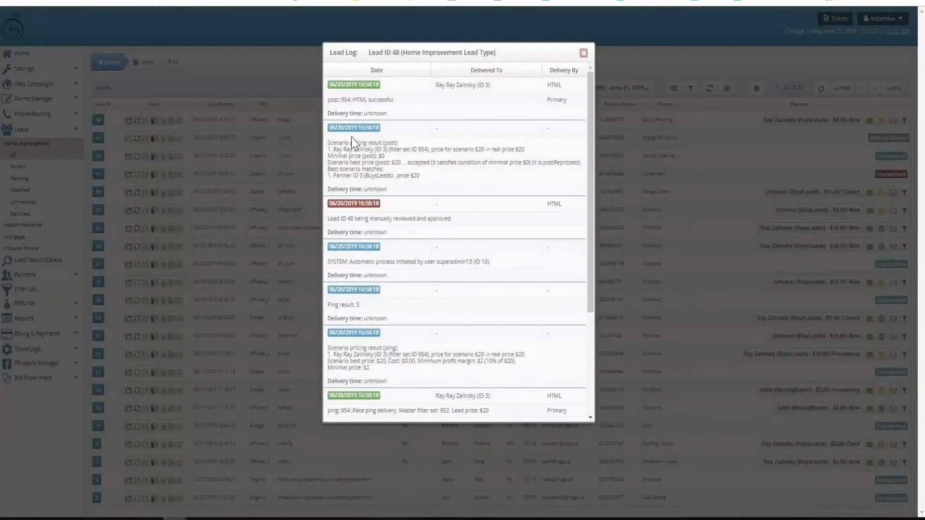
triple_click(334, 142)
scroll(496, 192, down, 3)
key(Escape)
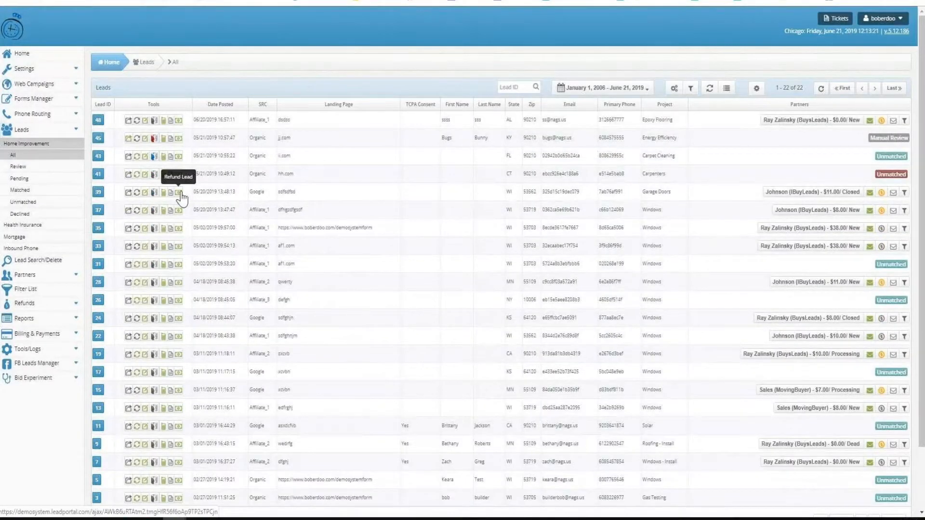
Show all Inbound Phone leads and examine the call details and recording player of declined lead 488473
click(44, 248)
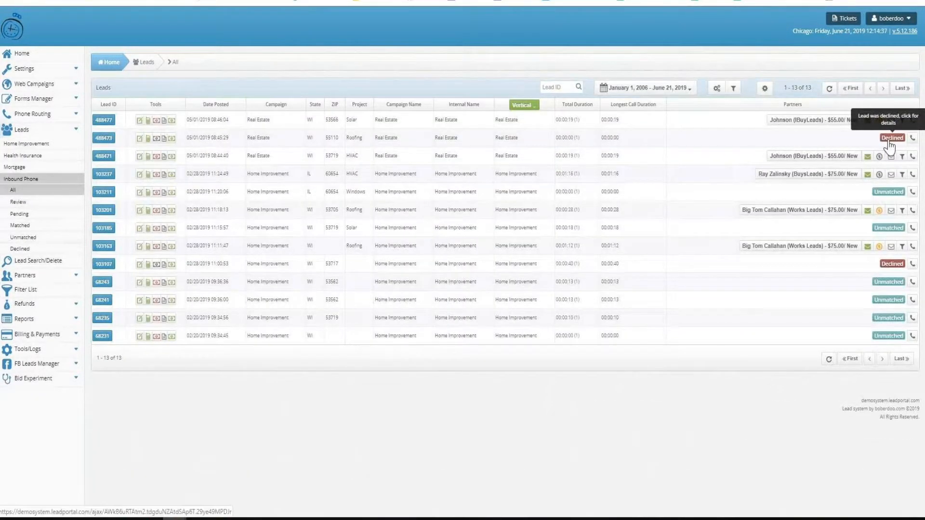
click(912, 139)
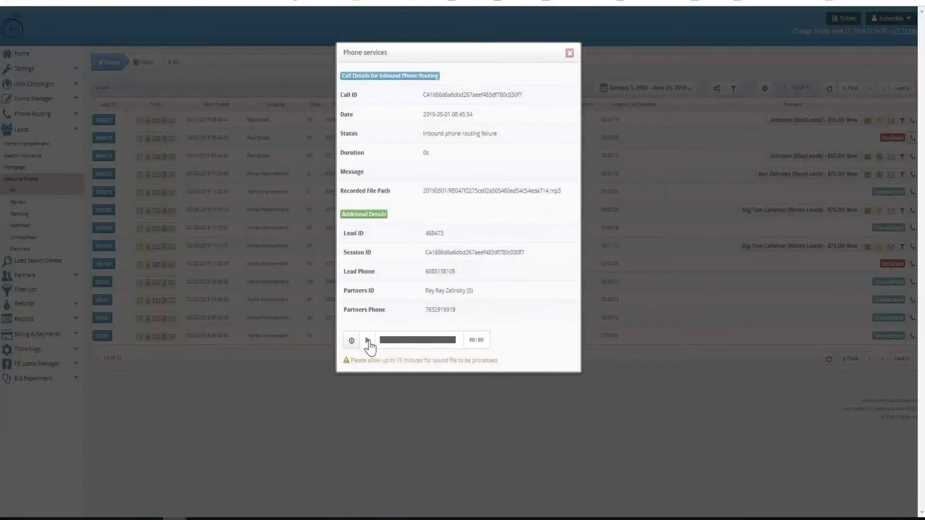
click(263, 381)
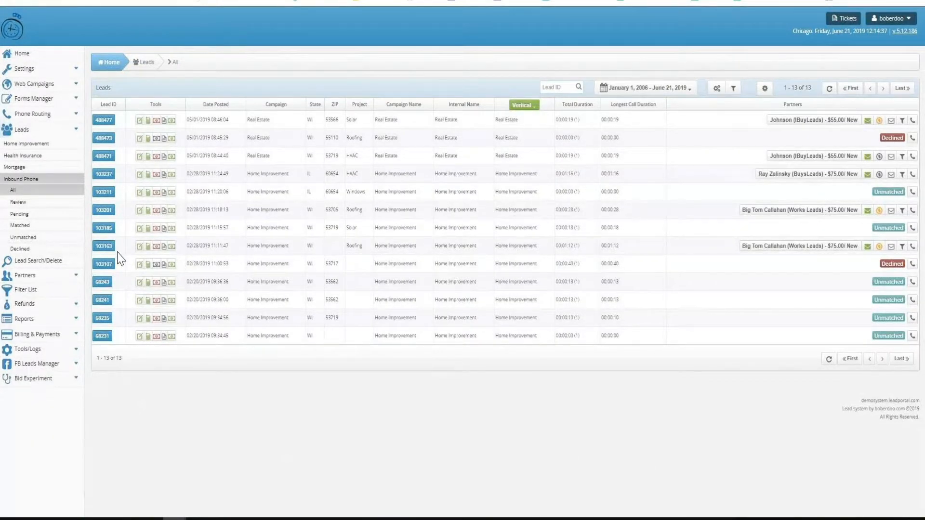
Look over the Home Improvement reports and their period choices, and open the list of Timed Reports
click(57, 322)
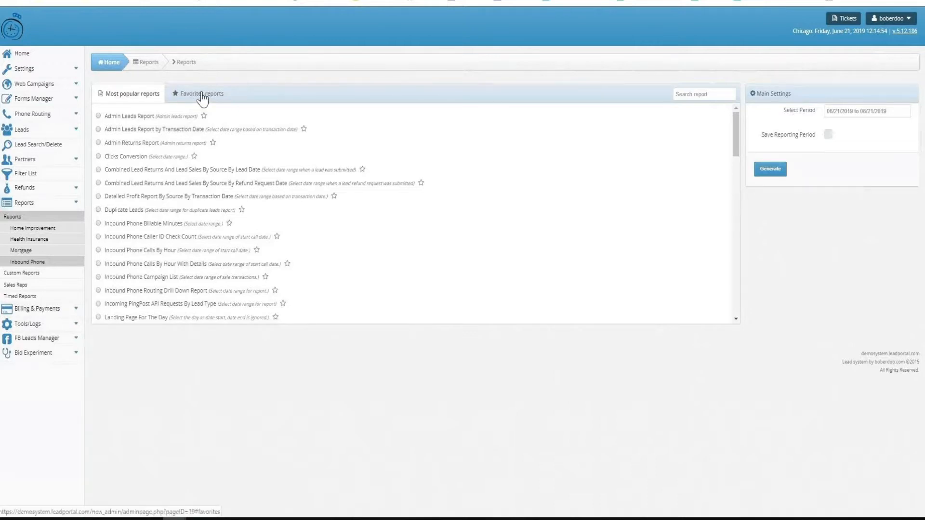
click(34, 229)
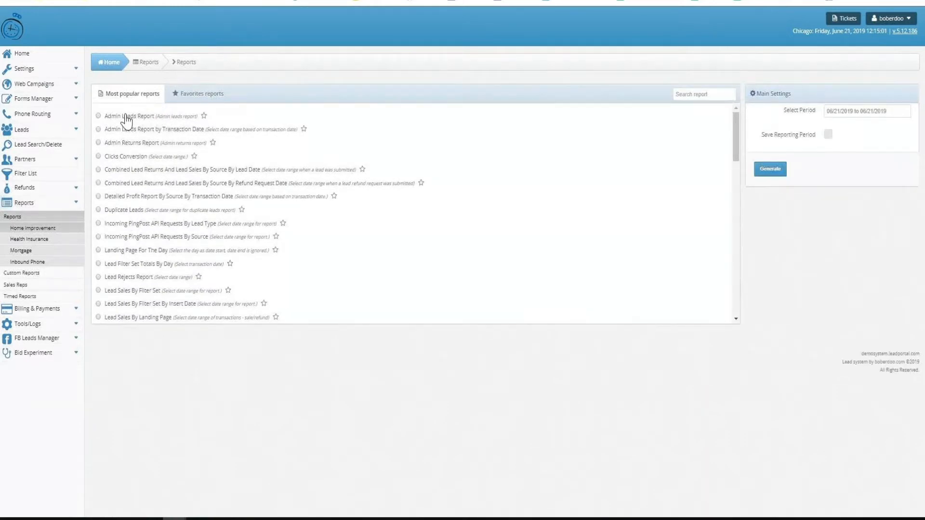
click(837, 111)
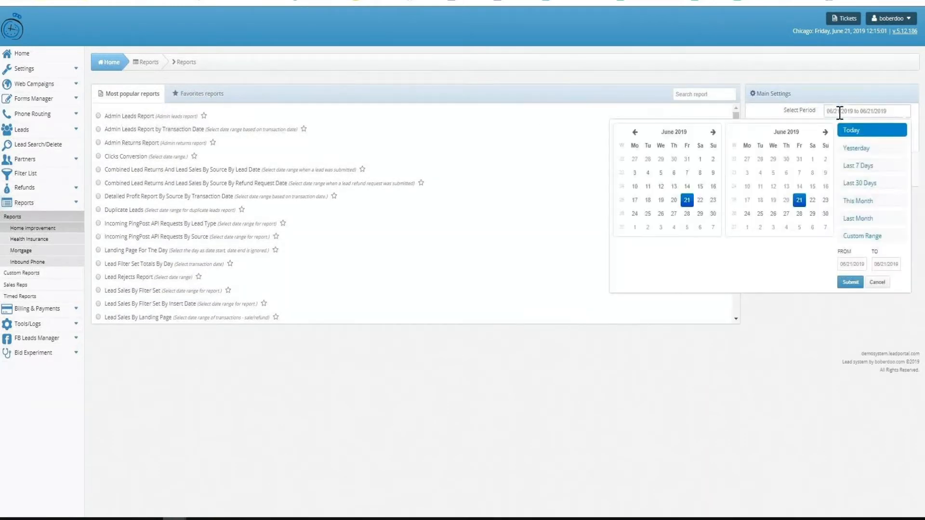
click(19, 297)
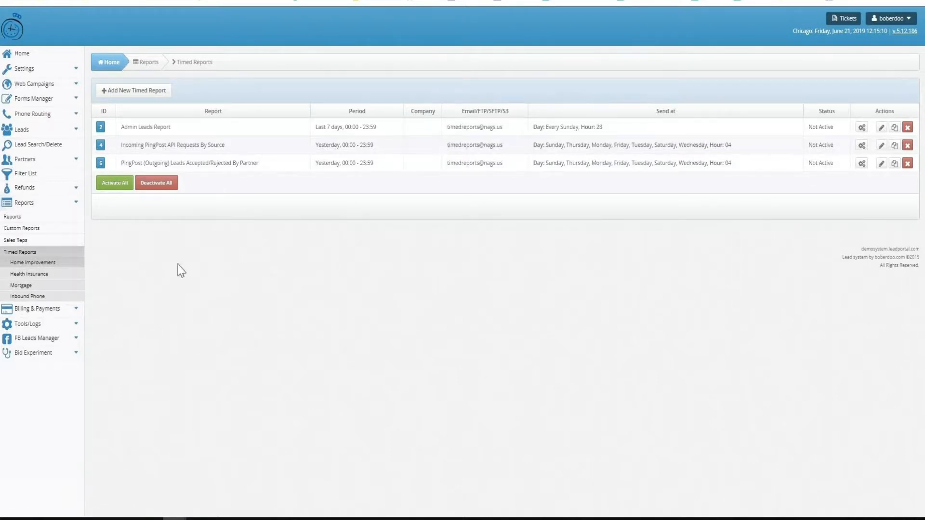
Examine the error #509 detail in Lead Rejects and look over the Lead Logs
click(51, 324)
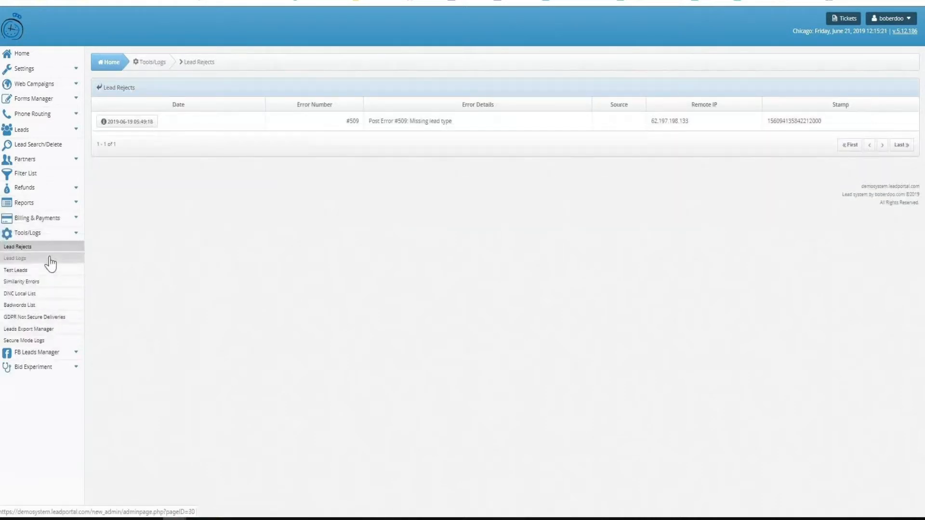
click(129, 121)
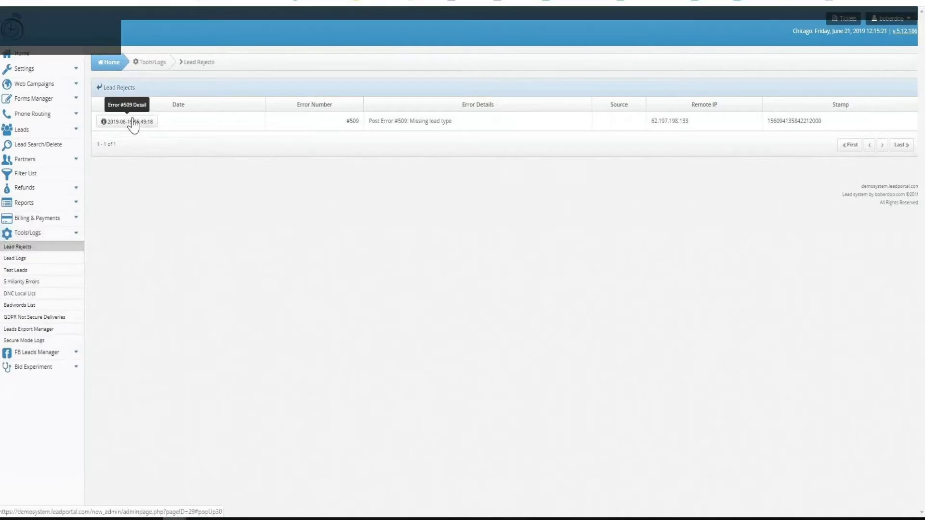
click(265, 147)
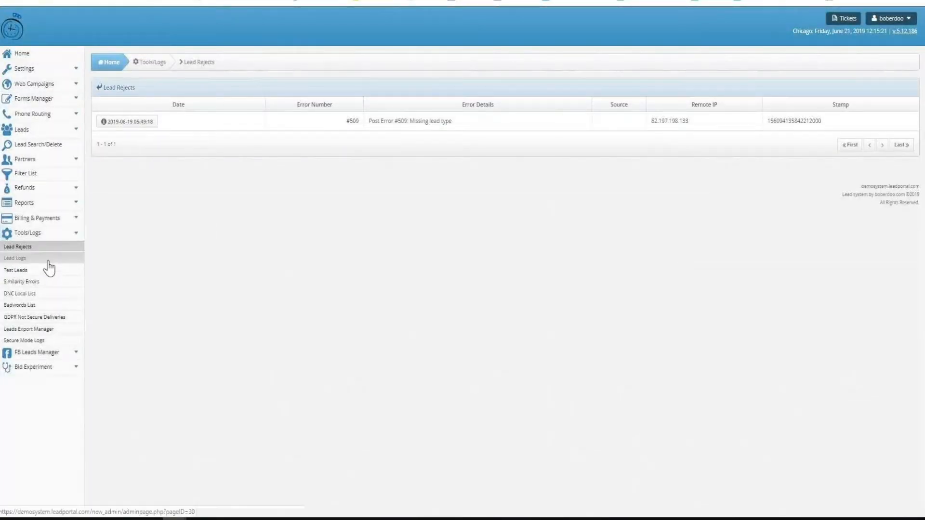
click(20, 258)
click(115, 107)
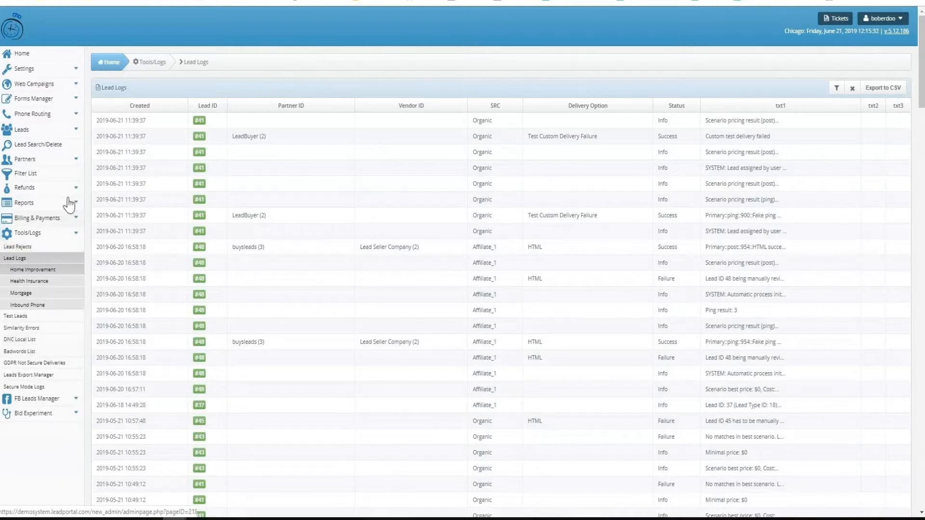
Create a new webhook/notification for the event "New lead - matched" in the Webhooks/Notifications settings
click(43, 72)
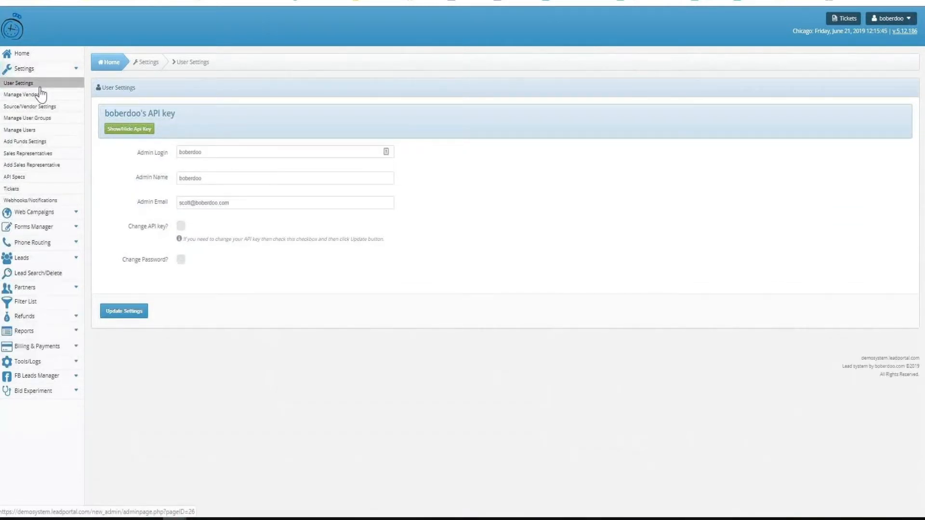
click(30, 200)
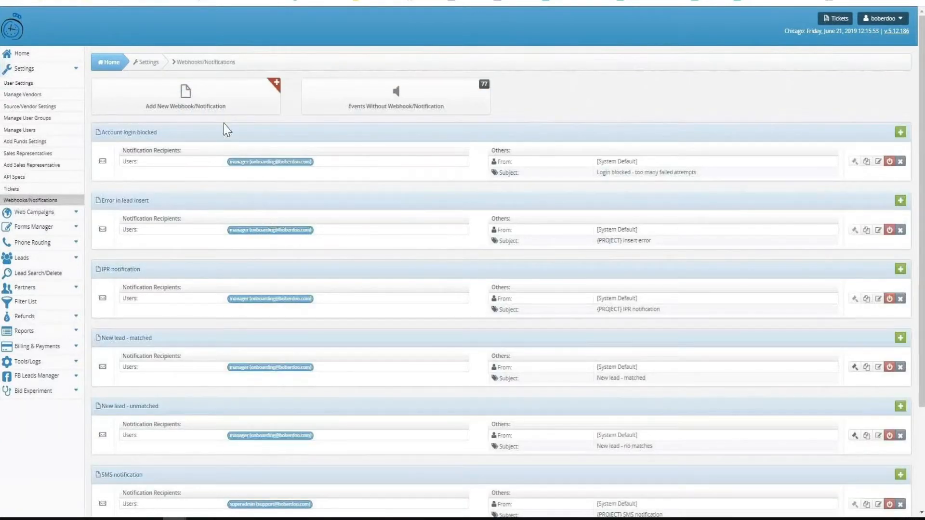
click(192, 107)
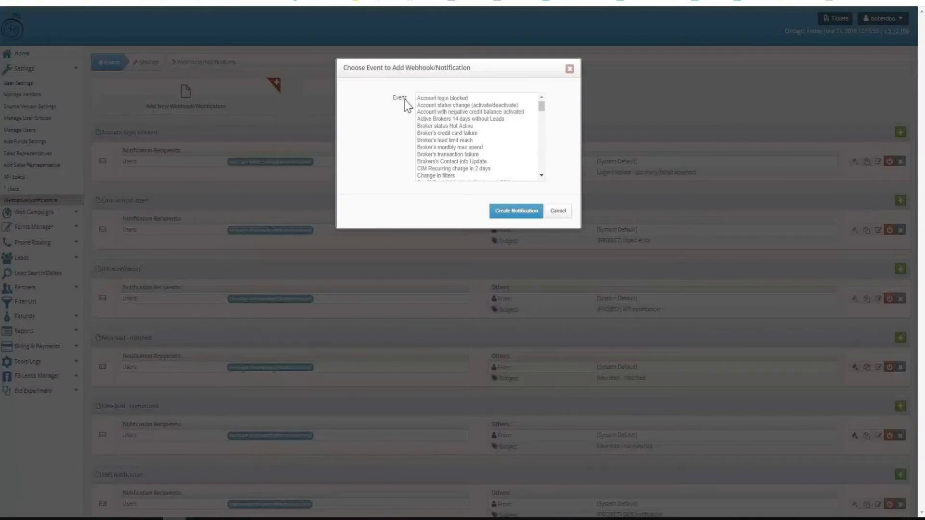
double_click(399, 98)
scroll(473, 136, down, 5)
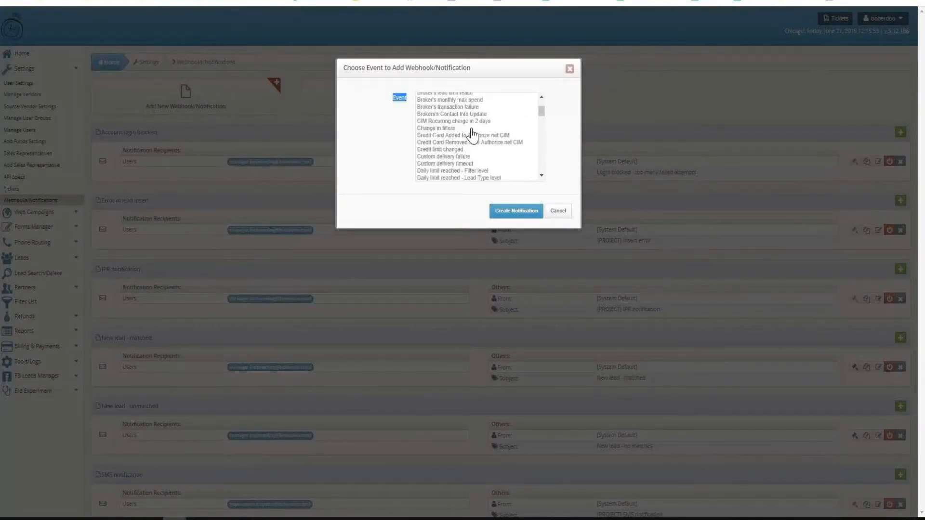
scroll(472, 136, down, 8)
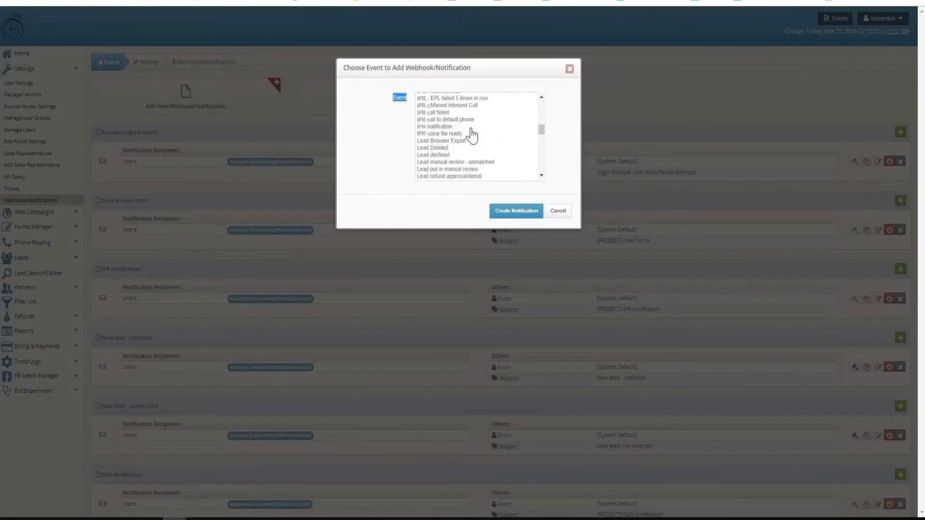
scroll(473, 136, down, 3)
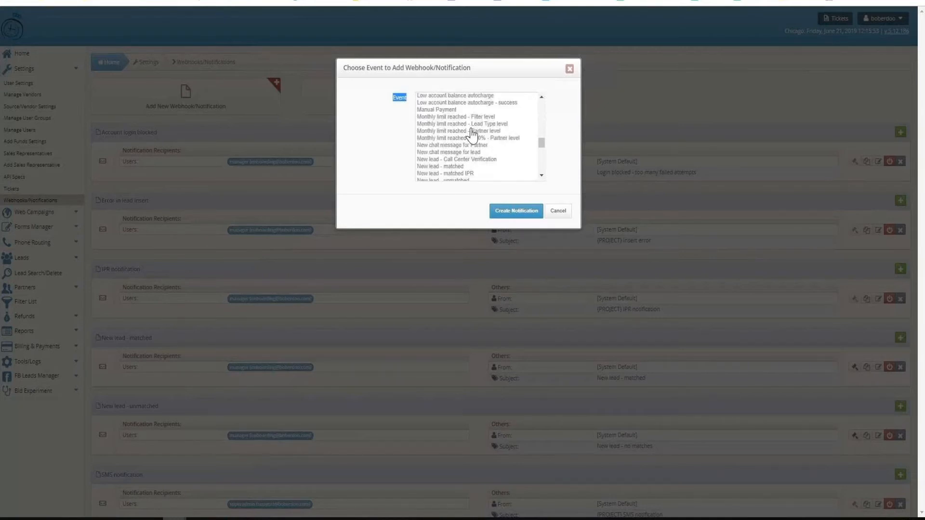
click(443, 166)
click(501, 212)
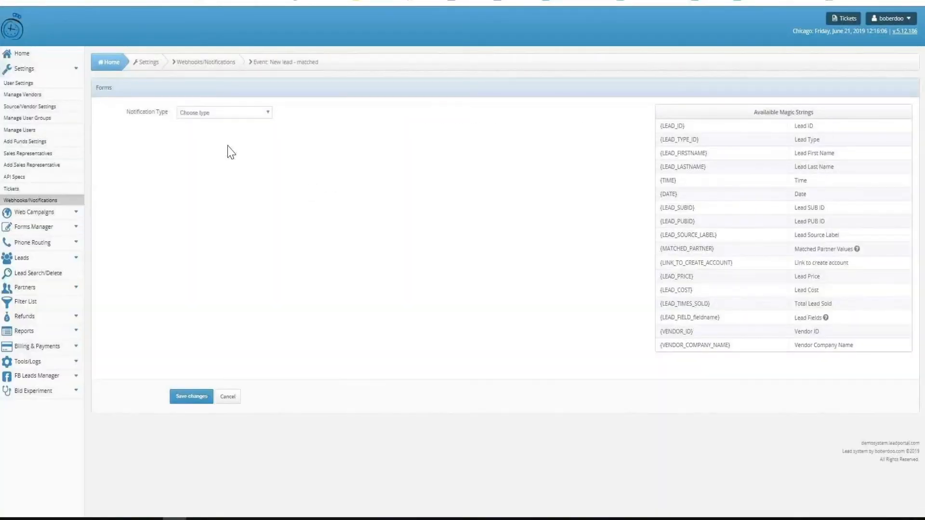
Try the Post / Get notification type, and switch the notification type to Amazon / S3 / Secure
drag(753, 112, 815, 116)
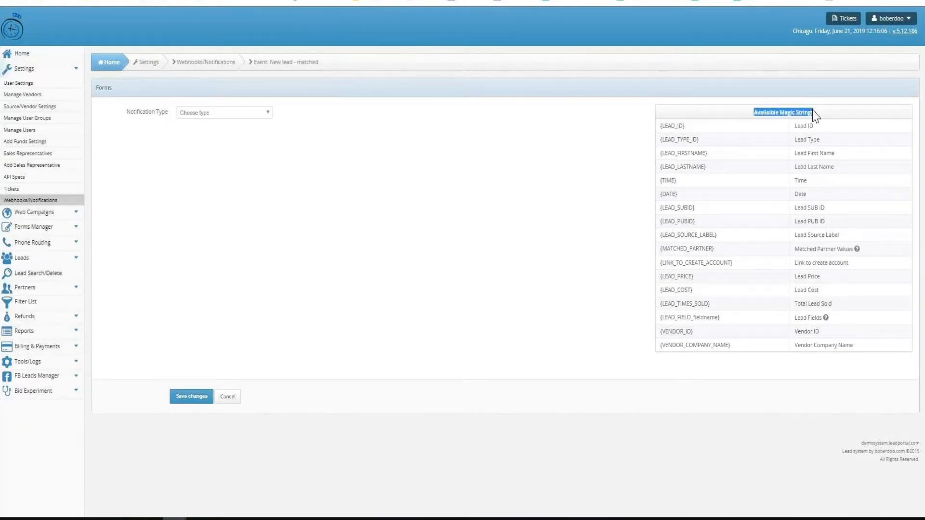
click(211, 116)
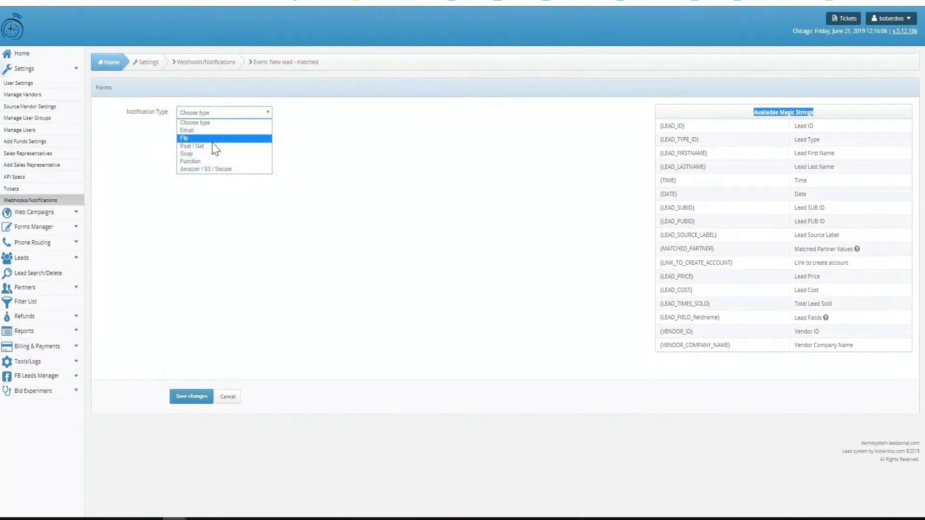
click(212, 147)
click(219, 115)
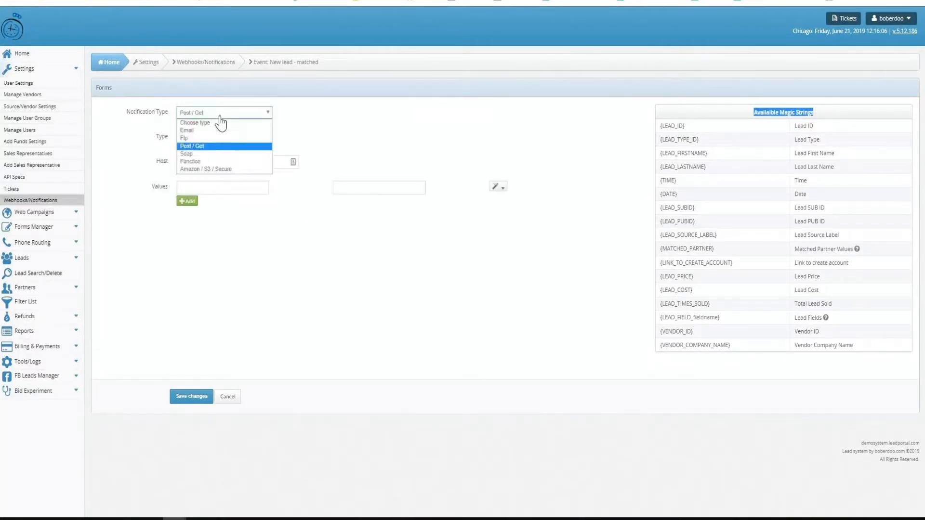
click(209, 170)
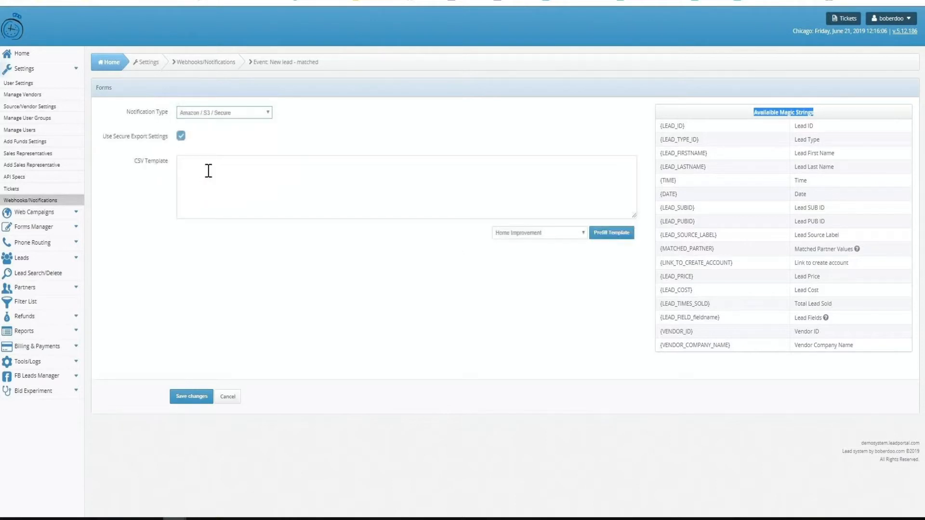
Try prefilling the CSV template for Home Improvement, and switch the notification type to Email with Lead as the recipient
click(611, 233)
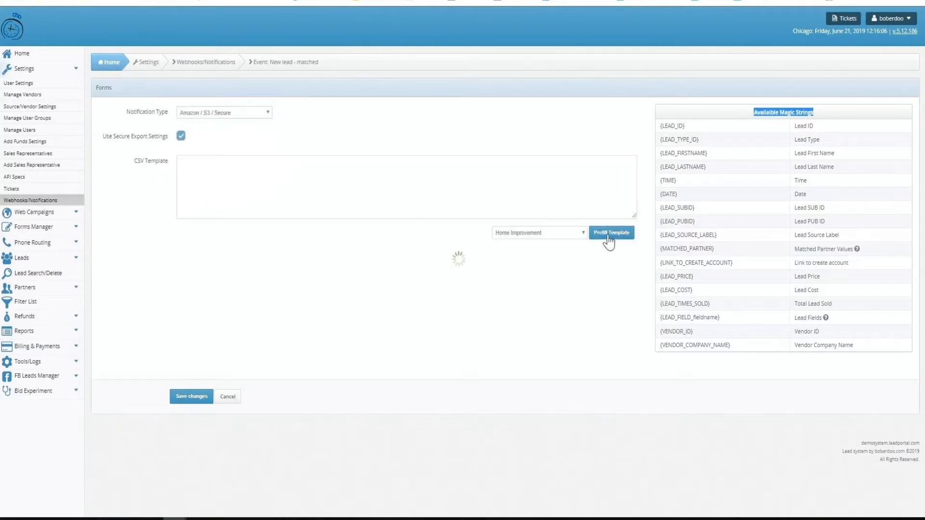
click(250, 118)
click(238, 127)
click(252, 138)
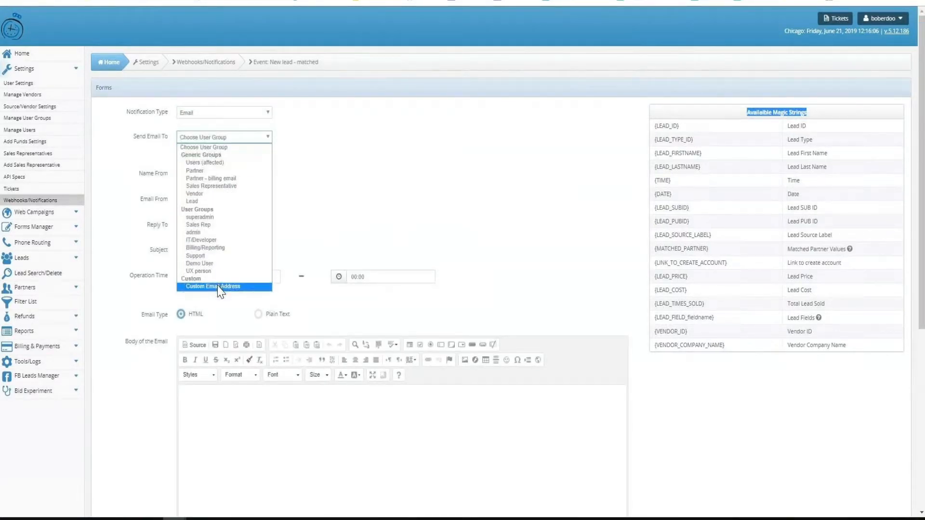
click(244, 200)
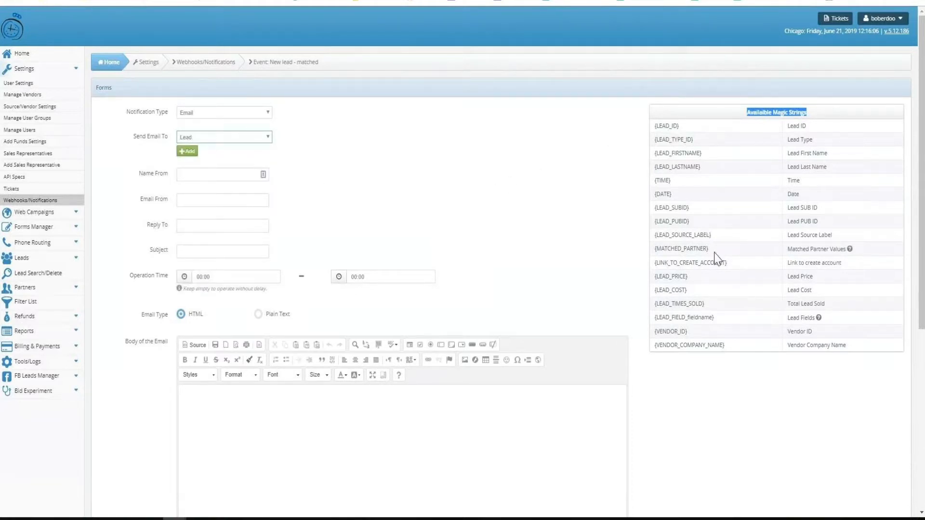
Examine the usage example for the {MATCHED_PARTNER} magic string and look over the email body editor
drag(714, 251, 653, 249)
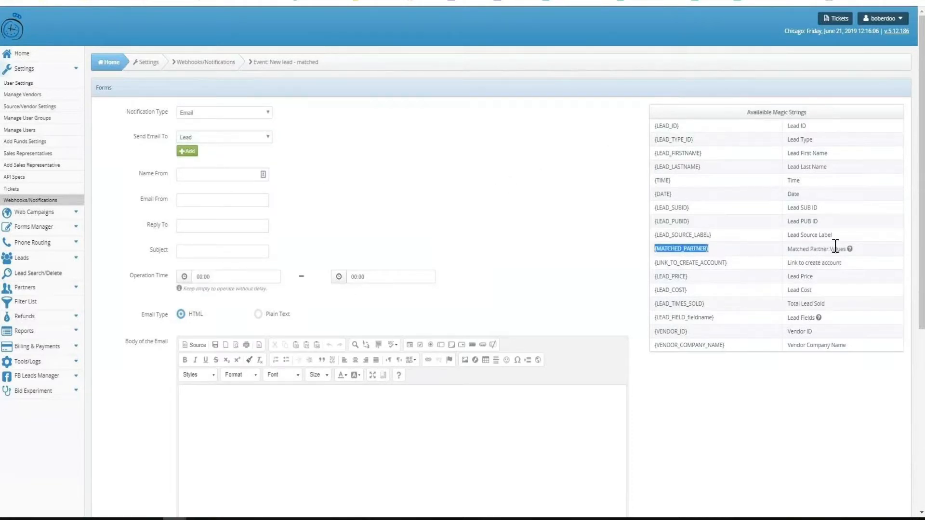
click(849, 250)
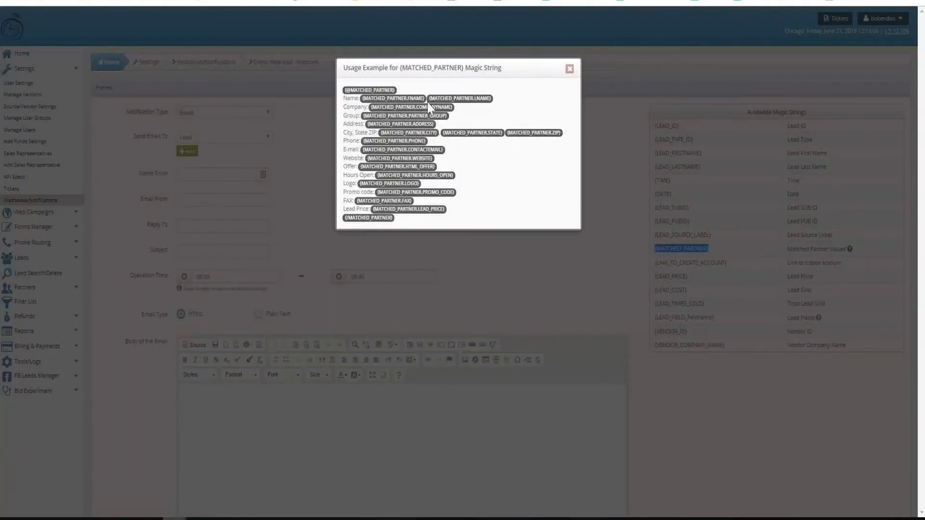
click(360, 276)
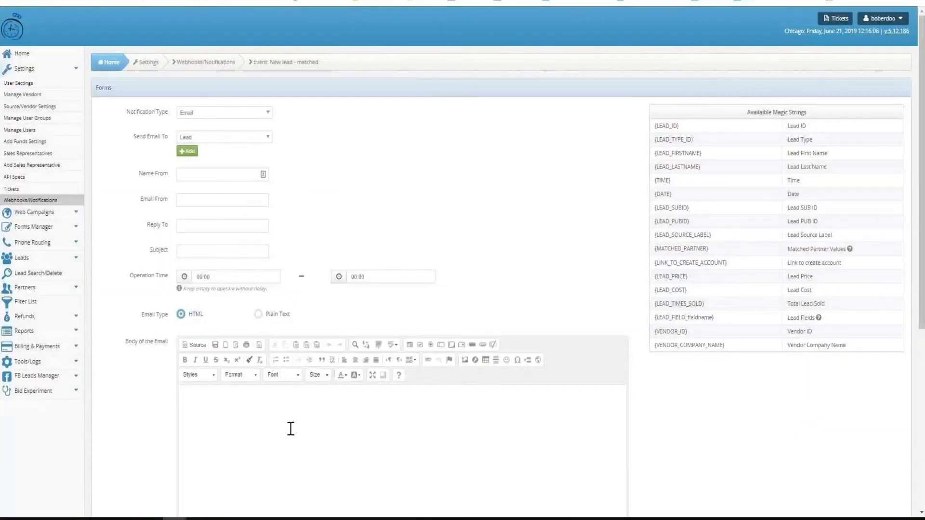
click(288, 429)
scroll(286, 426, down, 3)
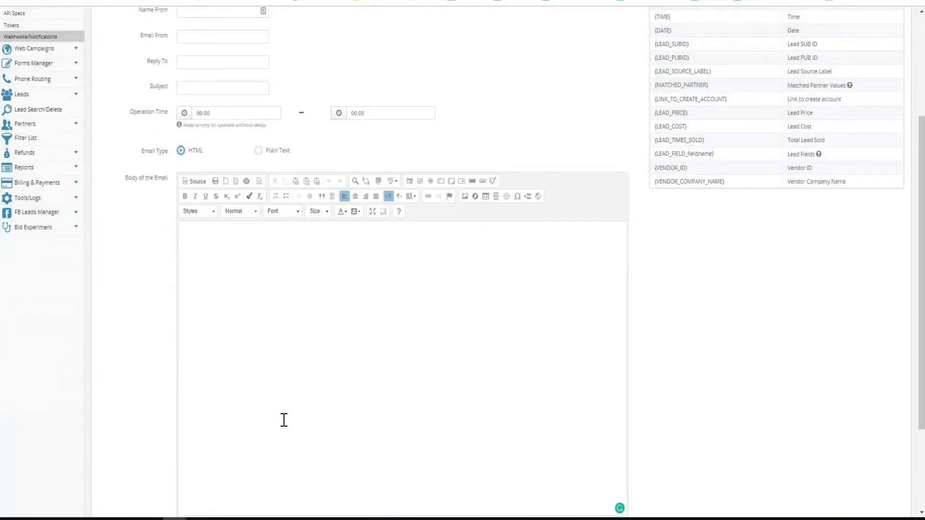
scroll(278, 417, up, 3)
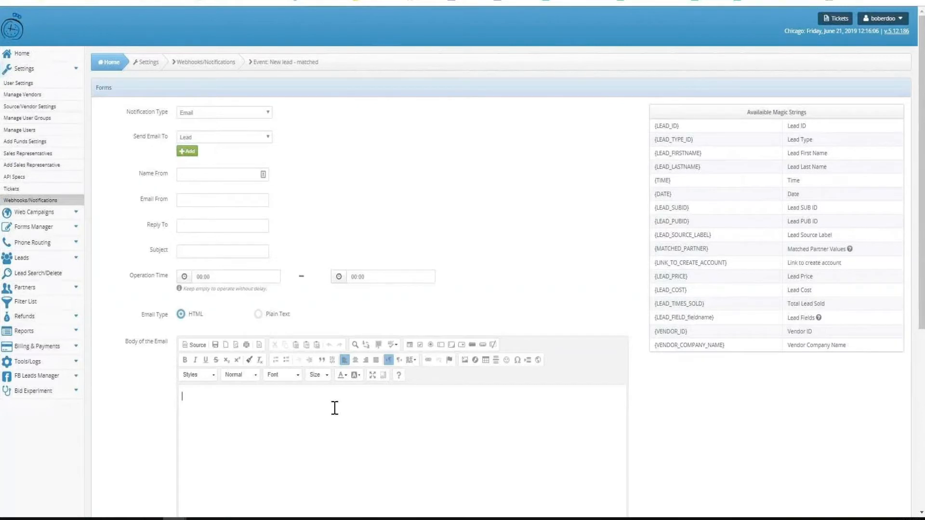
Switch the notification type to Amazon / S3 / Secure again, and go to the Lead Search/Delete page
click(239, 116)
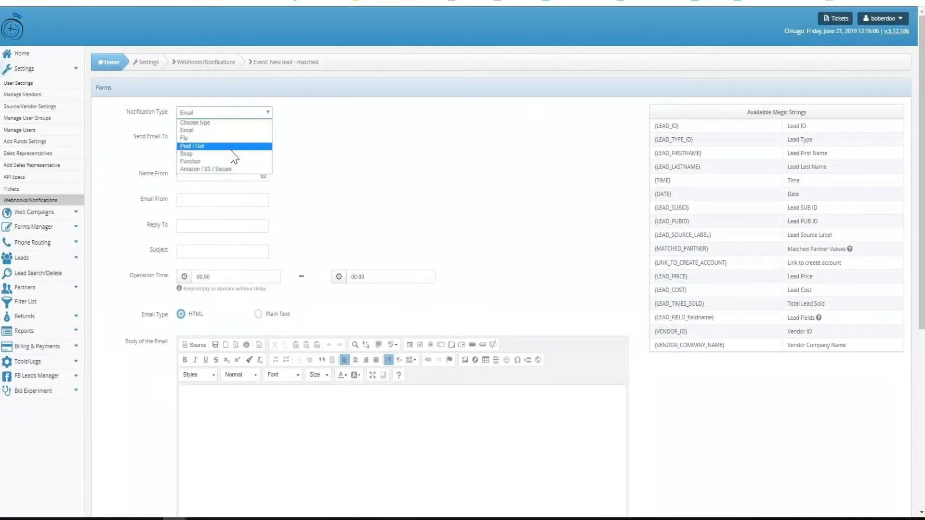
click(233, 170)
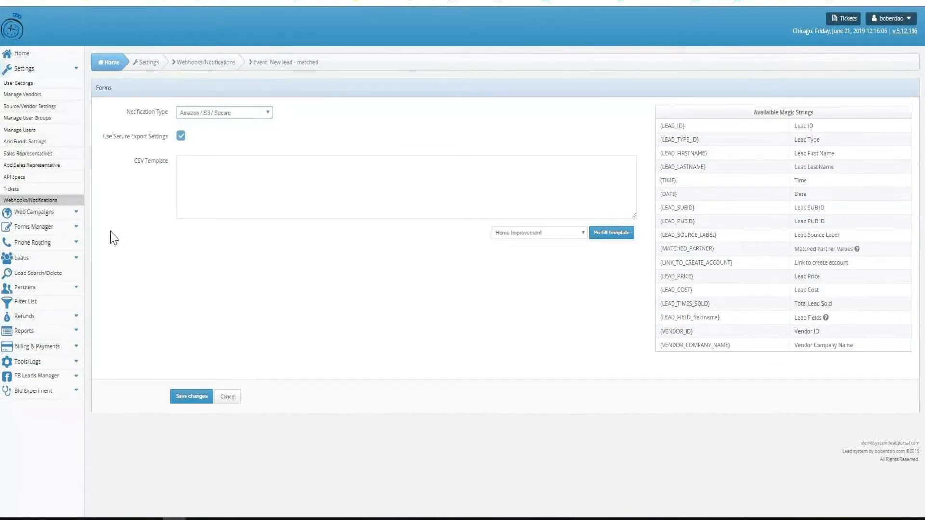
click(50, 274)
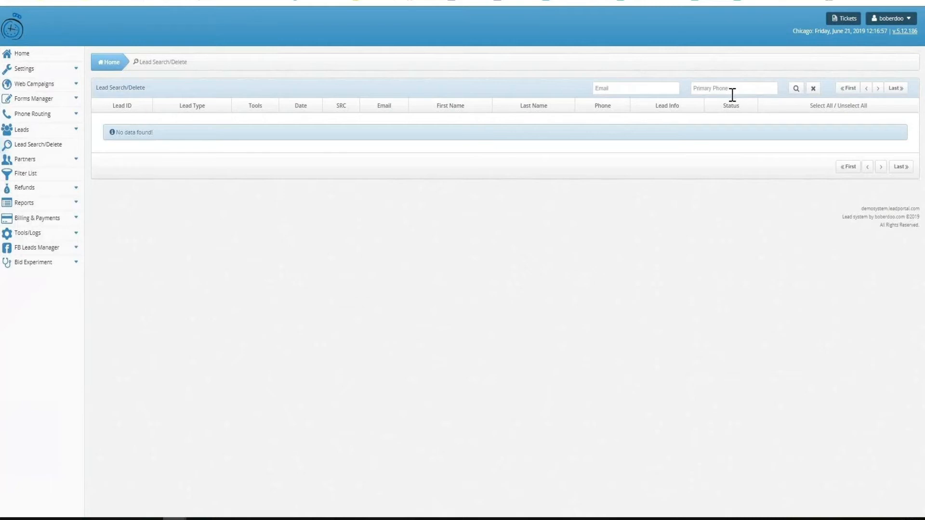
Open the Sample HI Bucket Campaign in the Home Improvement web campaigns and review its landing page value and campaign type
click(51, 84)
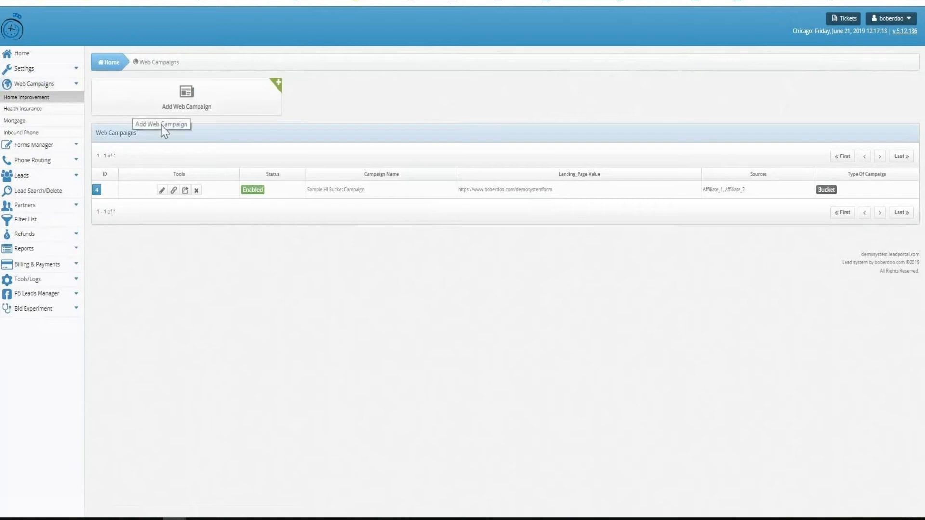
click(162, 191)
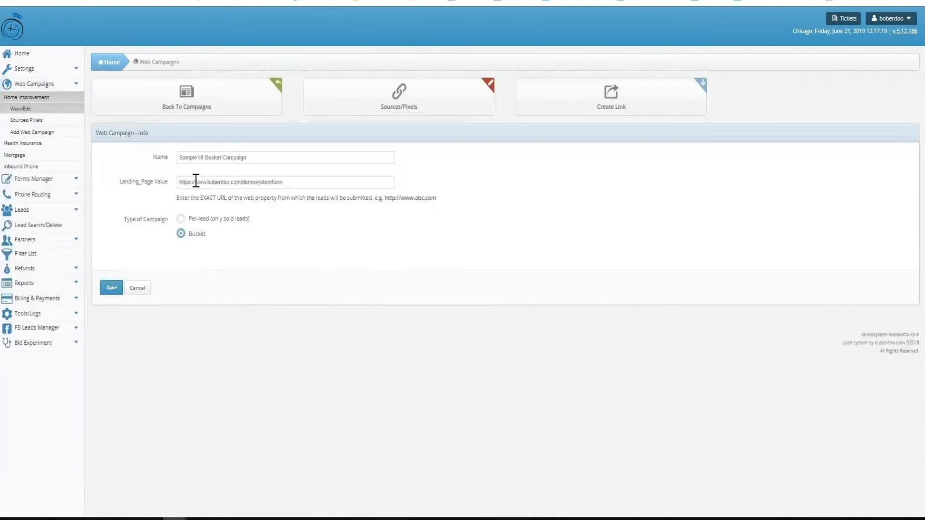
triple_click(196, 182)
drag(272, 219, 182, 233)
Examine the tracking pixel, bucket payout amount, payout margin and Use Bucket Sub_ID settings of Affiliate_2 in the campaign's Sources/Pixels
click(364, 101)
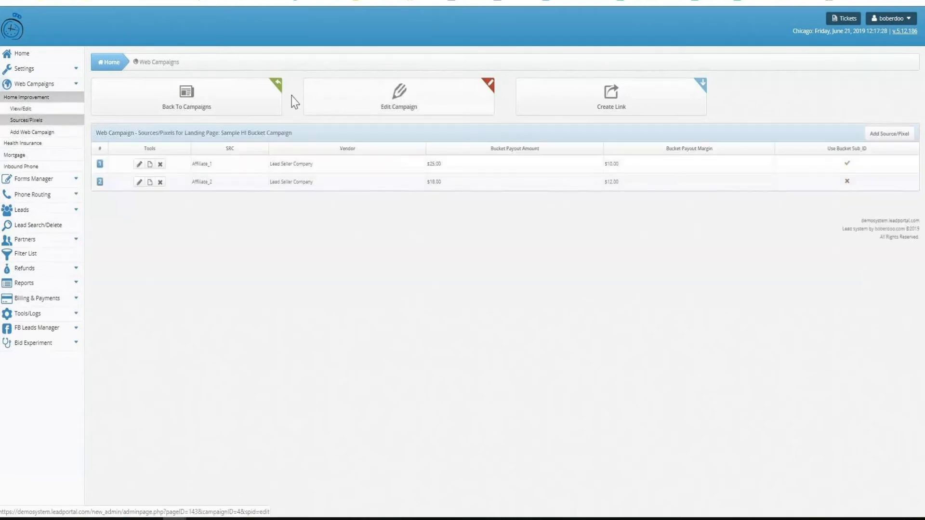
click(138, 184)
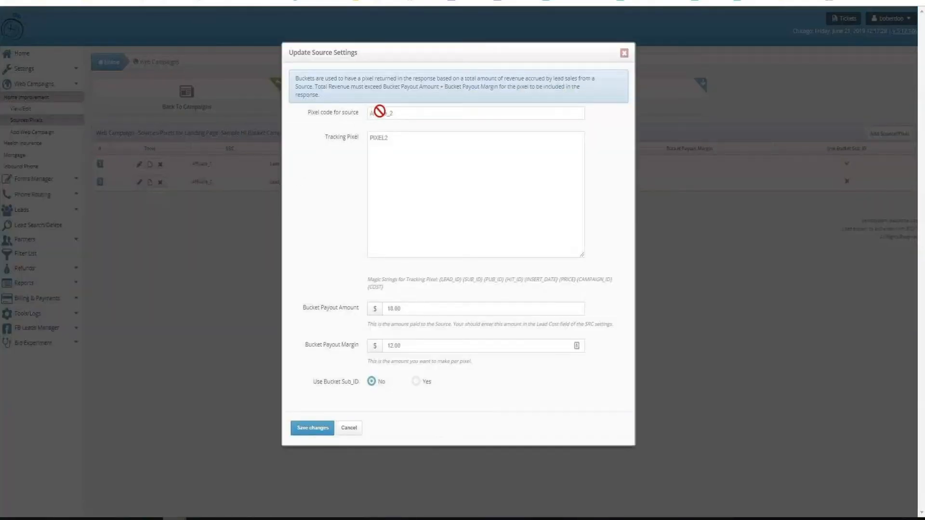
double_click(383, 139)
click(317, 303)
double_click(393, 308)
double_click(394, 346)
triple_click(338, 382)
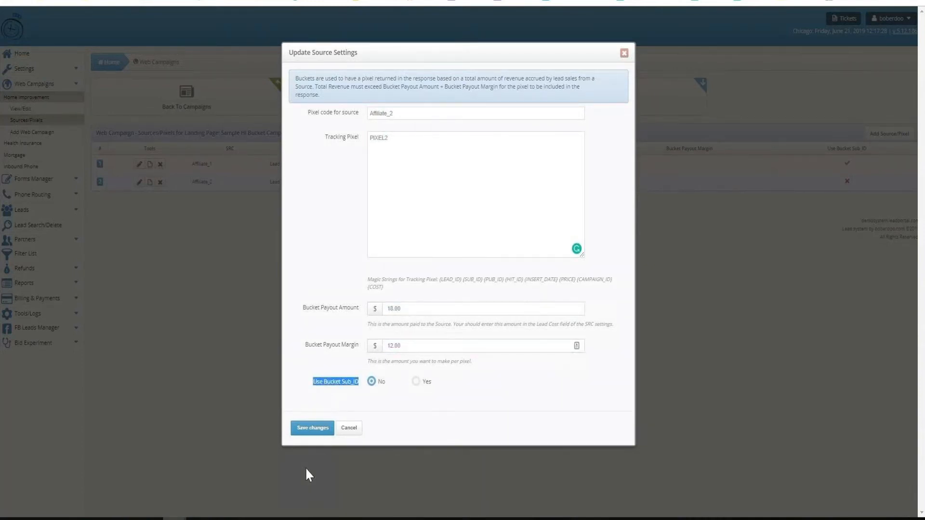
click(177, 363)
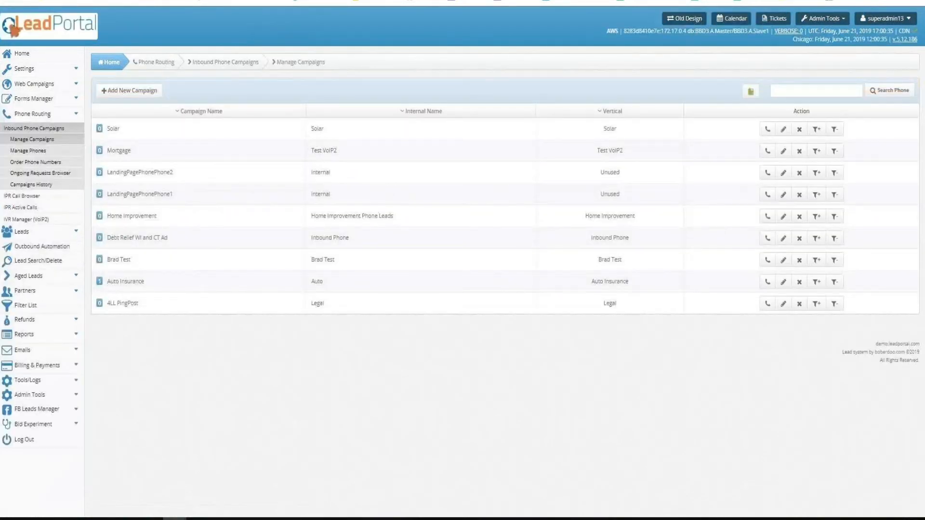
Open the field mapping of the "Zip to City/State Test" Facebook lead form, and examine its columns and the mapping choices for Optout
click(28, 408)
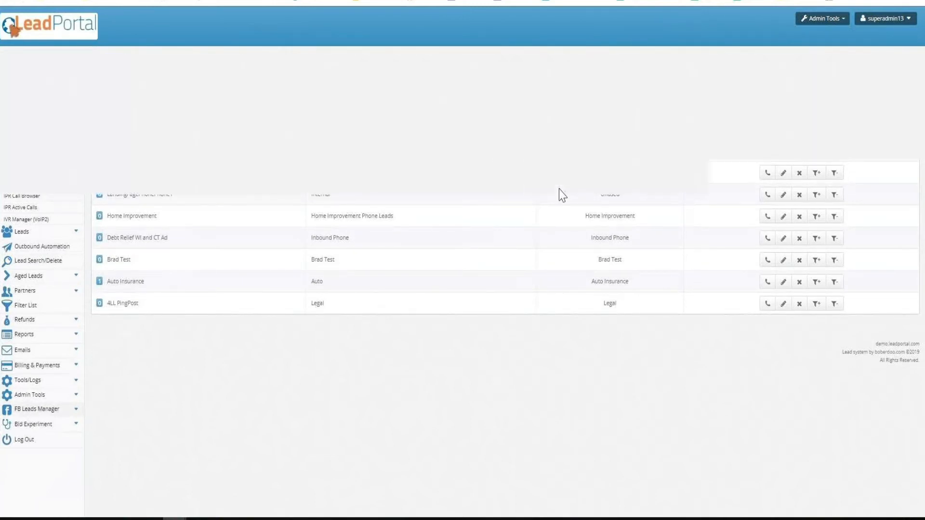
click(858, 123)
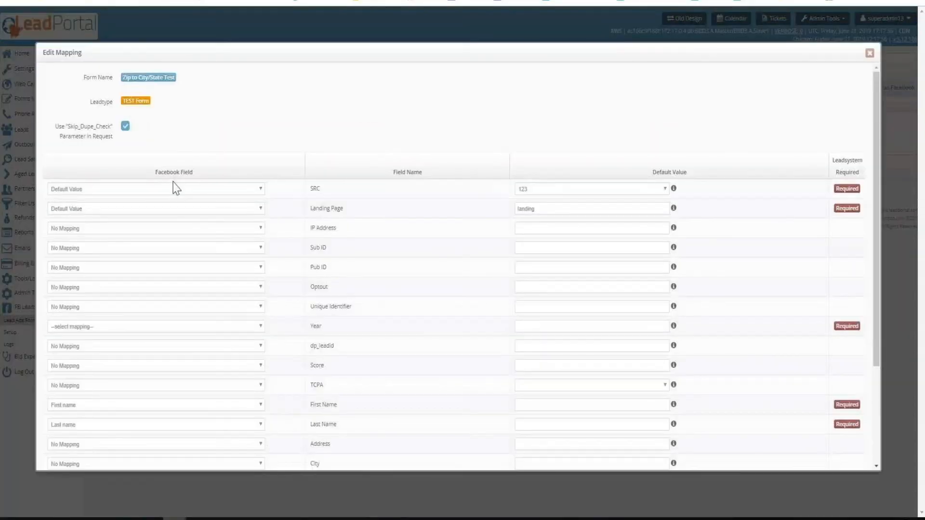
drag(194, 172, 154, 172)
click(425, 174)
drag(425, 172, 391, 173)
drag(691, 175, 648, 172)
drag(866, 179, 834, 164)
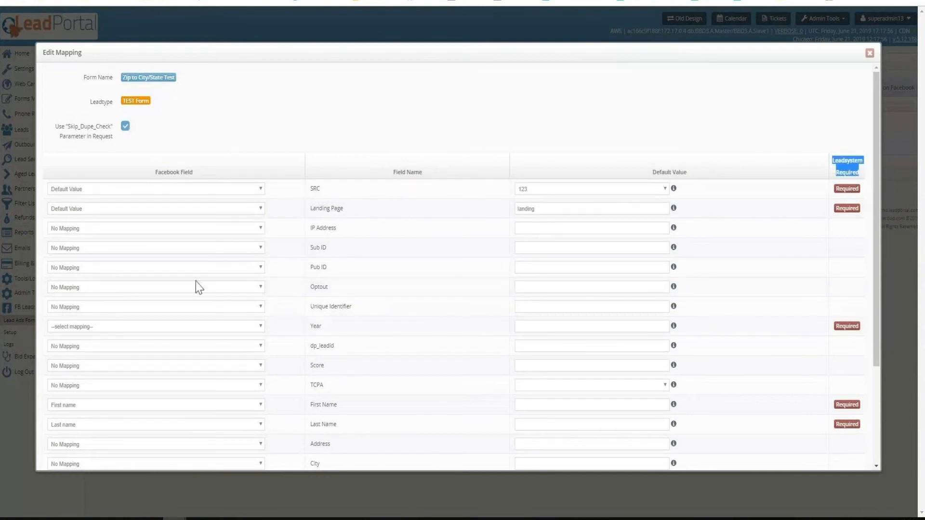
click(154, 288)
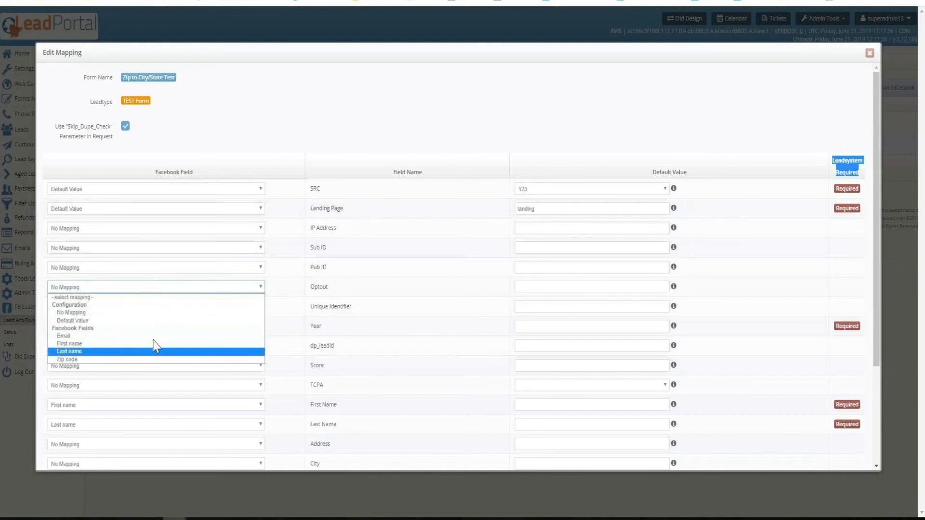
click(393, 89)
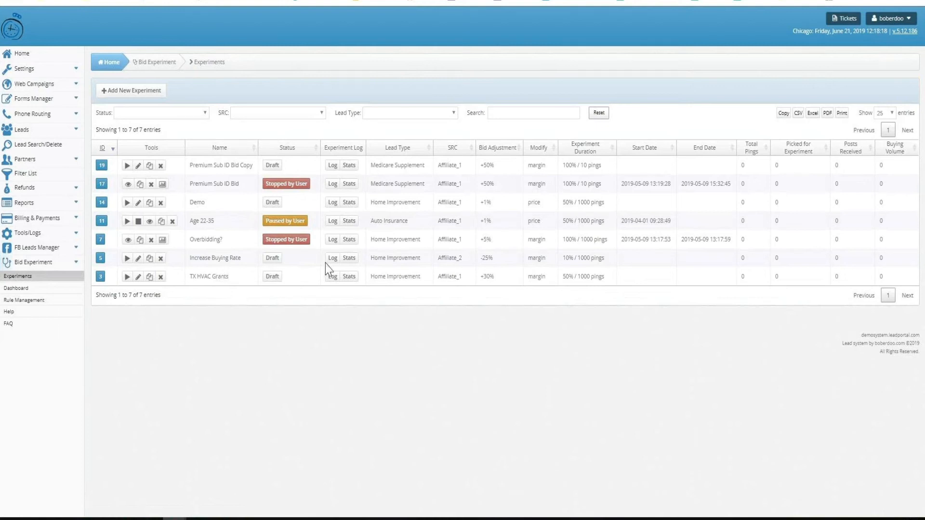
Compare the Modify values, margin and price, and the experiment durations in the list of bid experiments
double_click(533, 165)
double_click(533, 204)
mouse_move(573, 153)
Open the dashboard of the Premium Sub ID Bid experiment and look over its results, confidence, settings and overview charts
click(163, 185)
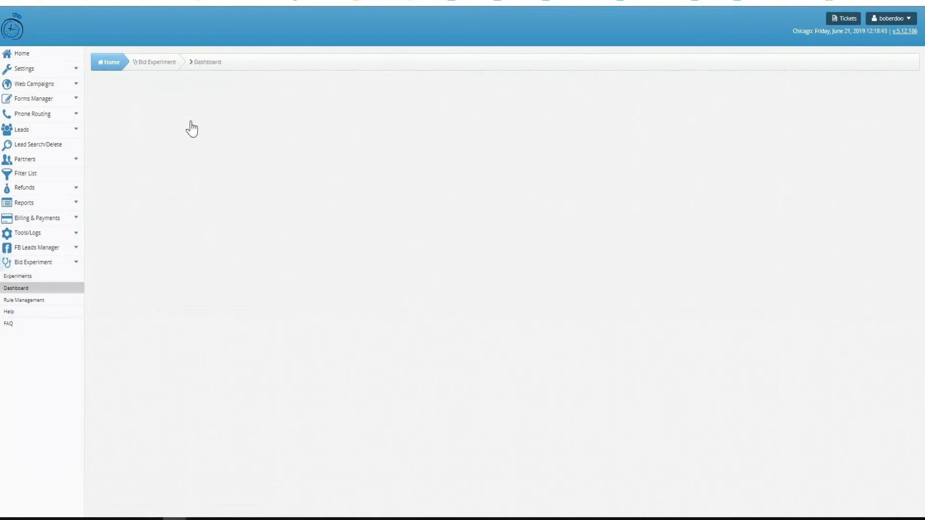
scroll(458, 172, down, 1)
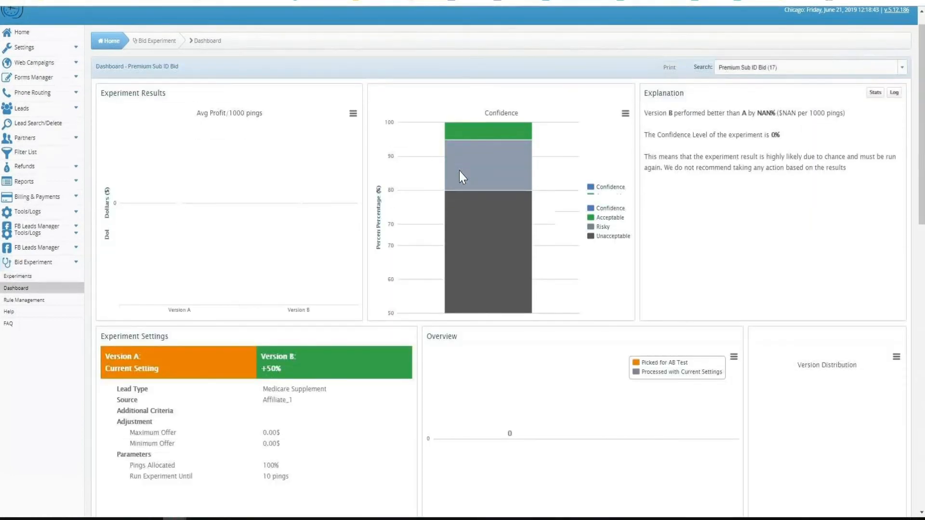
scroll(459, 170, down, 3)
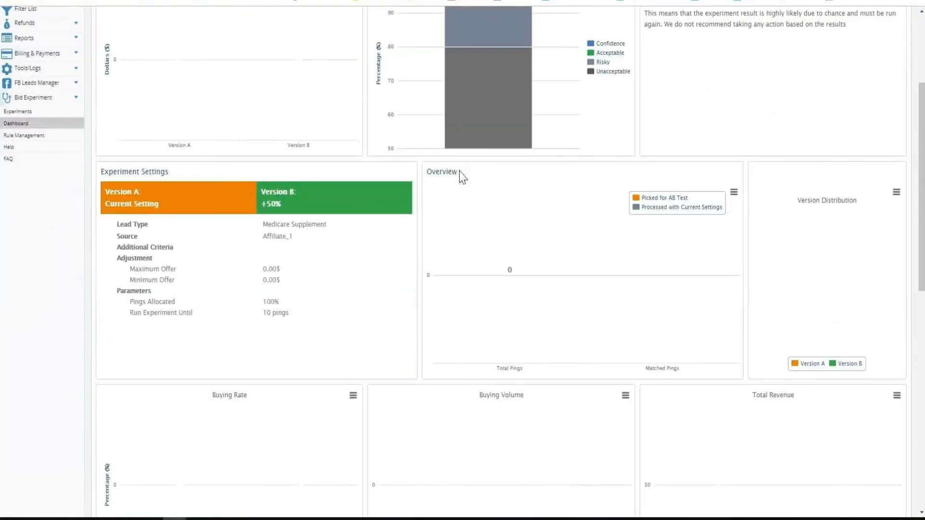
scroll(461, 176, up, 4)
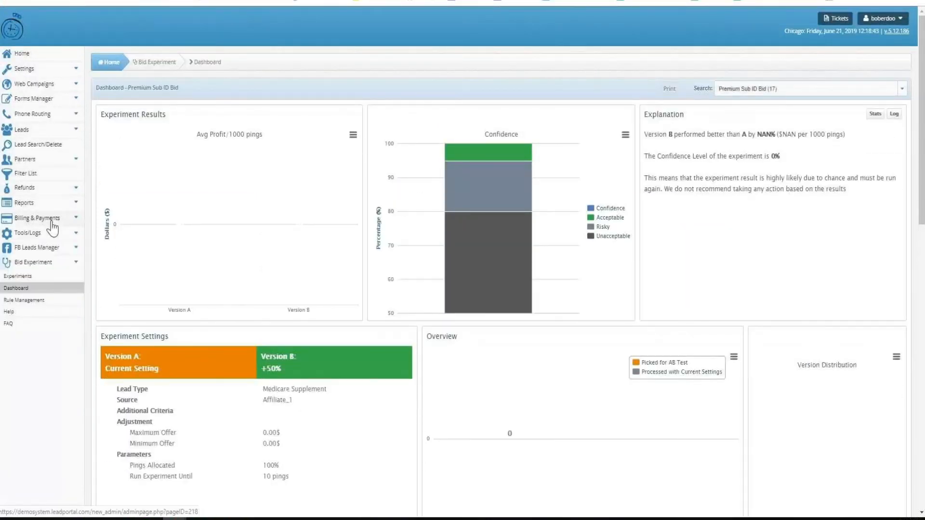
Open the Sales Representatives list in the settings and look at the listed representative's company name
click(43, 71)
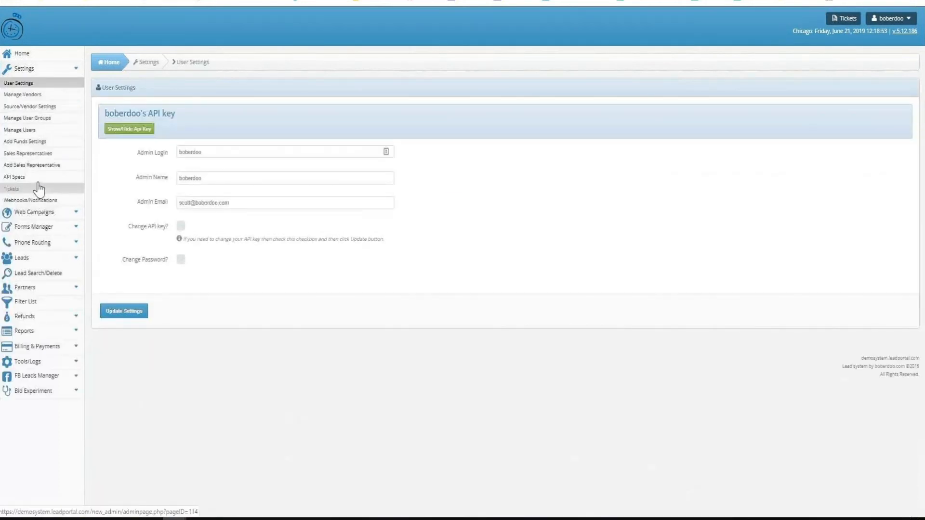
click(42, 154)
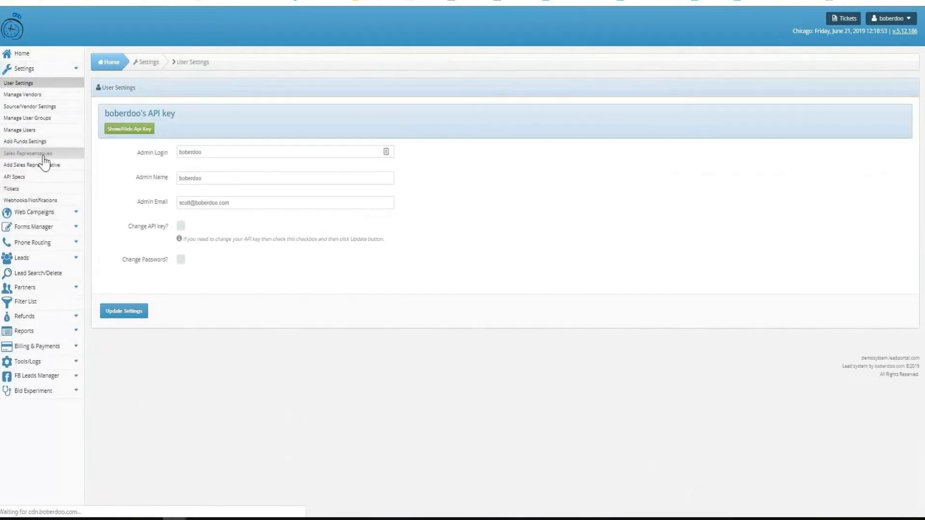
drag(272, 122, 238, 121)
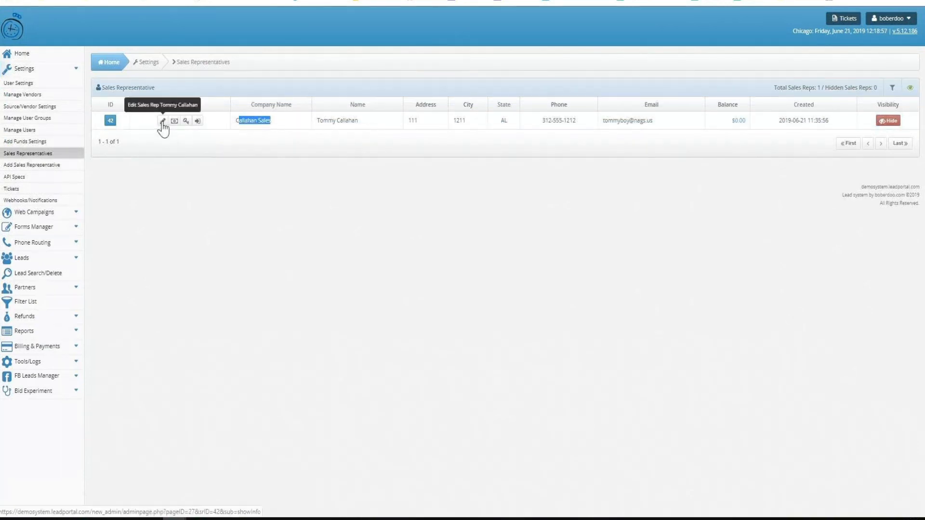